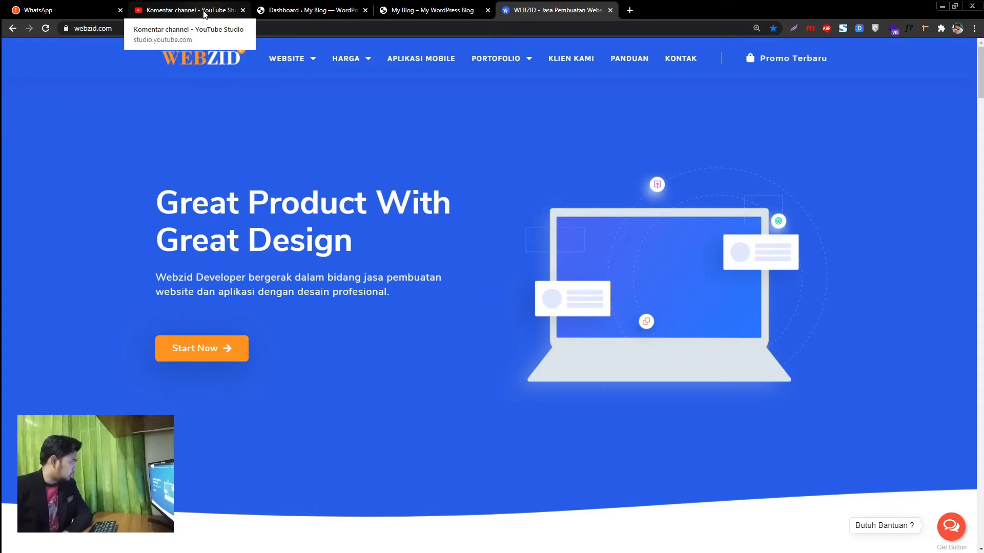
- Switch to the channel comments in YouTube Studio and collapse the side navigation to read the question about adding posts to pages
click(204, 15)
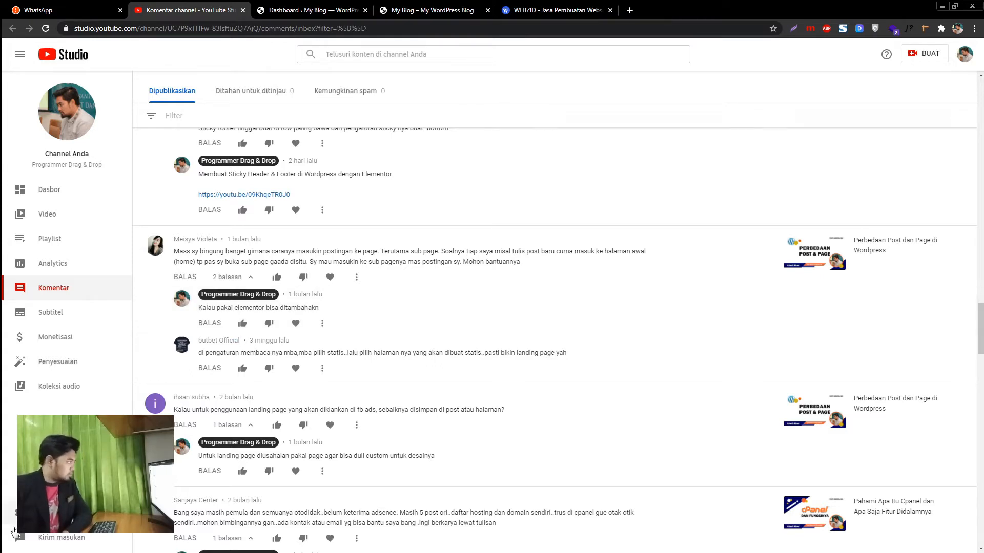
click(19, 58)
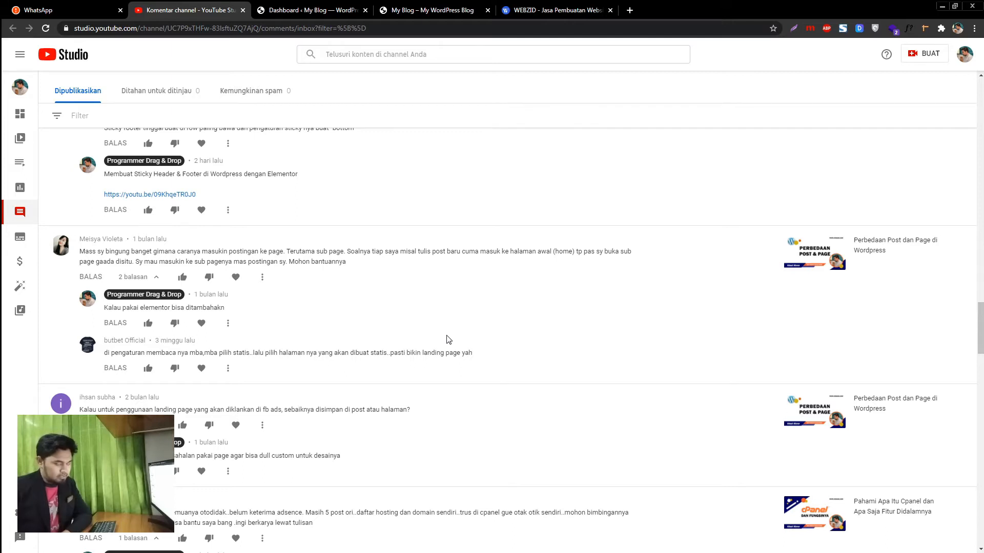
- Switch to the WordPress dashboard and review the details of the installed ElementsKit Lite plugin
click(308, 10)
click(36, 306)
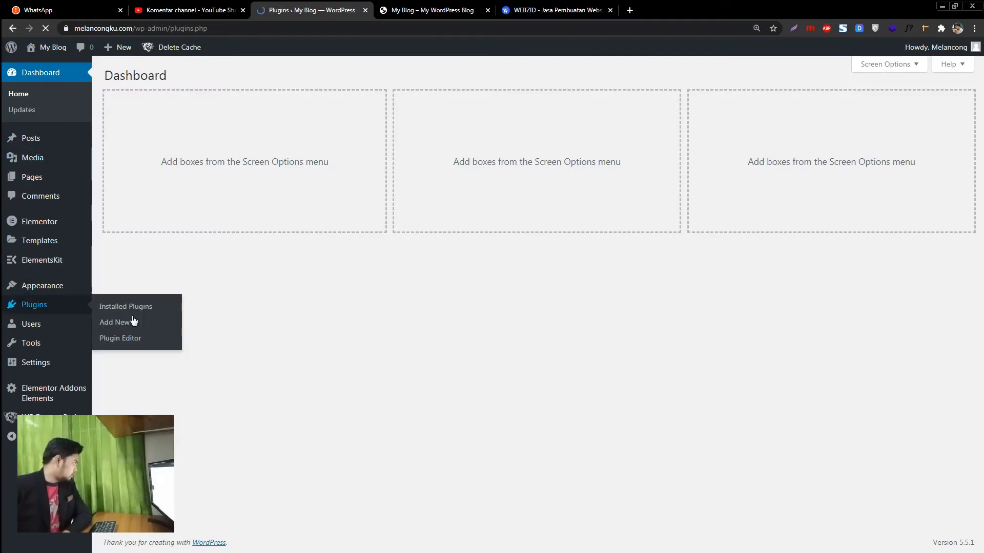
scroll(181, 314, down, 1)
scroll(308, 303, down, 1)
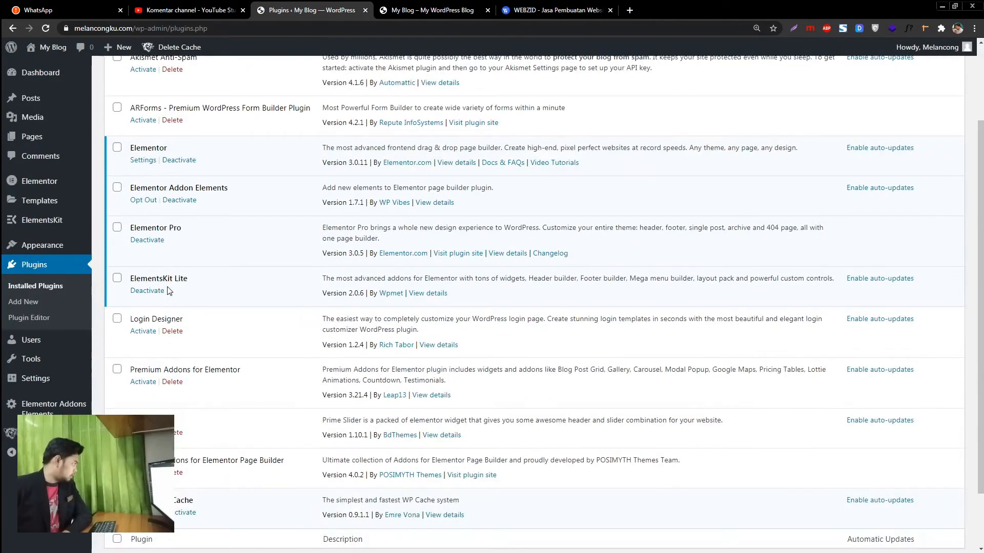
click(432, 294)
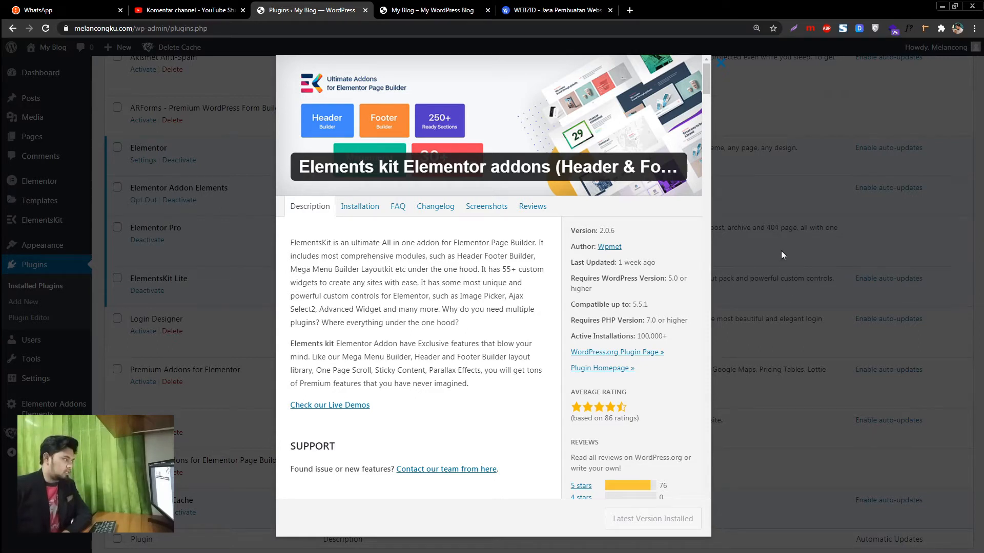
click(721, 66)
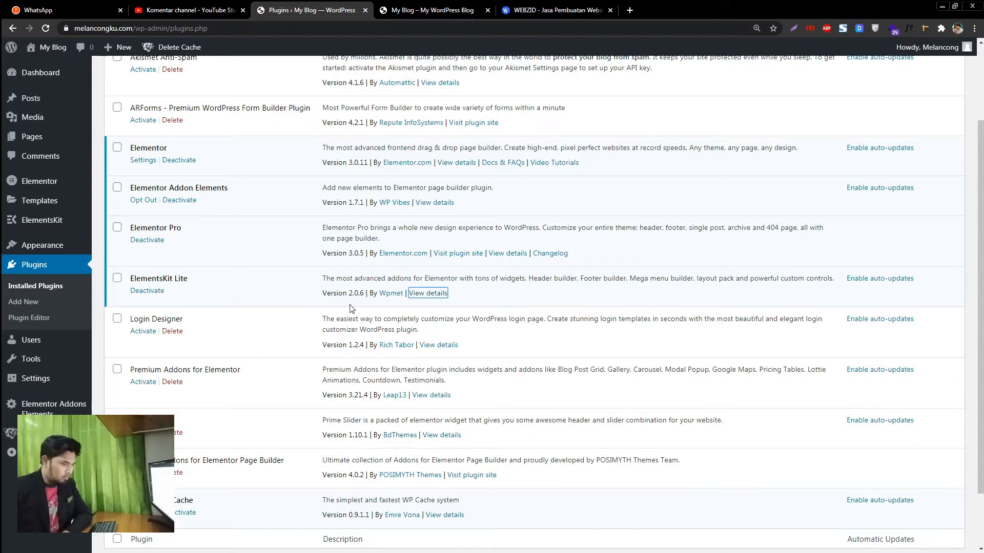
scroll(295, 293, up, 2)
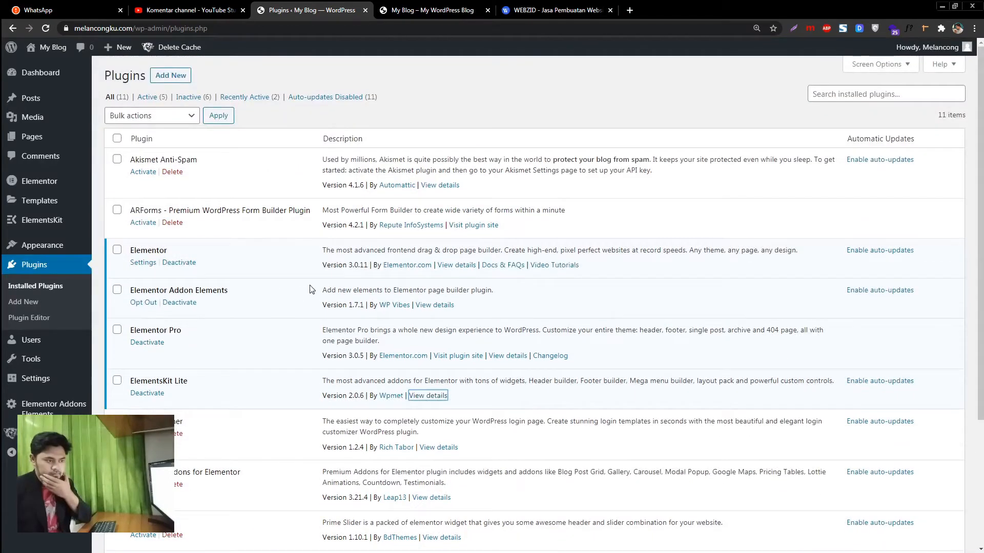
- Examine the block editor and its available blocks in a new post, then return to the posts list without adding content
mouse_move(31, 98)
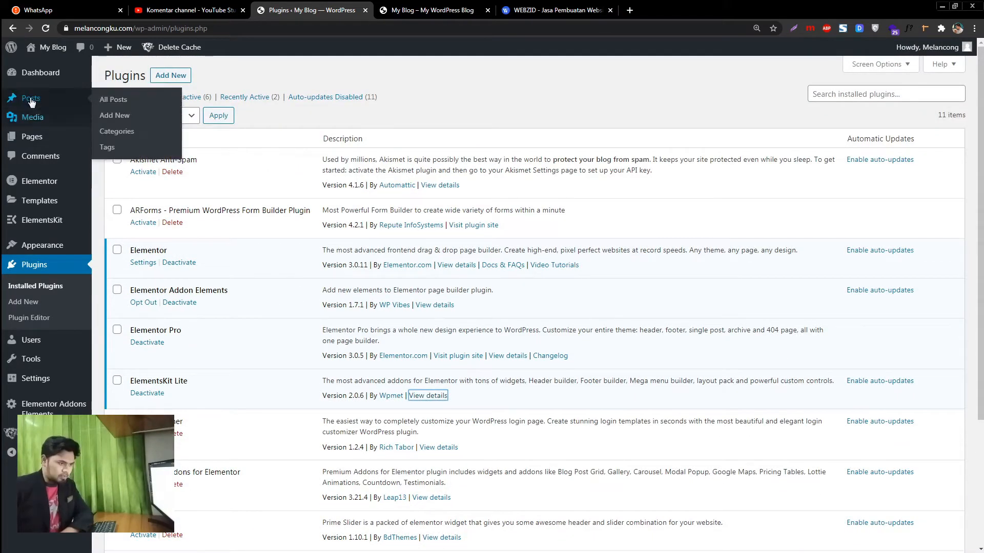
click(31, 99)
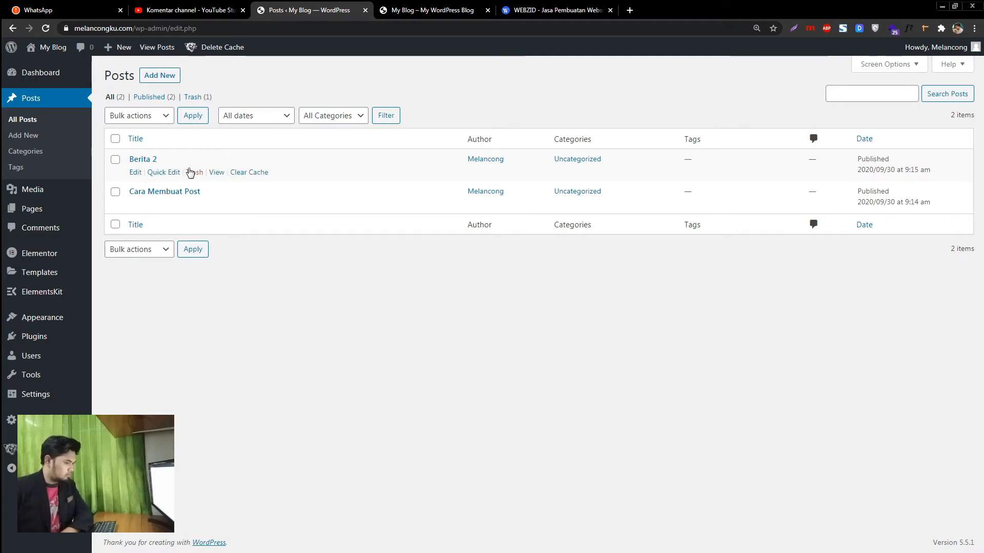
click(163, 77)
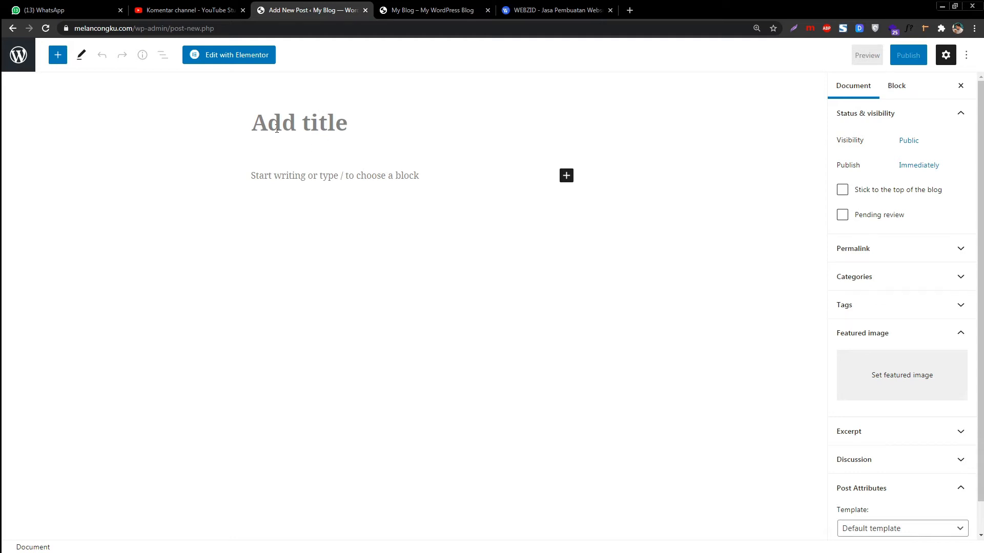
click(260, 124)
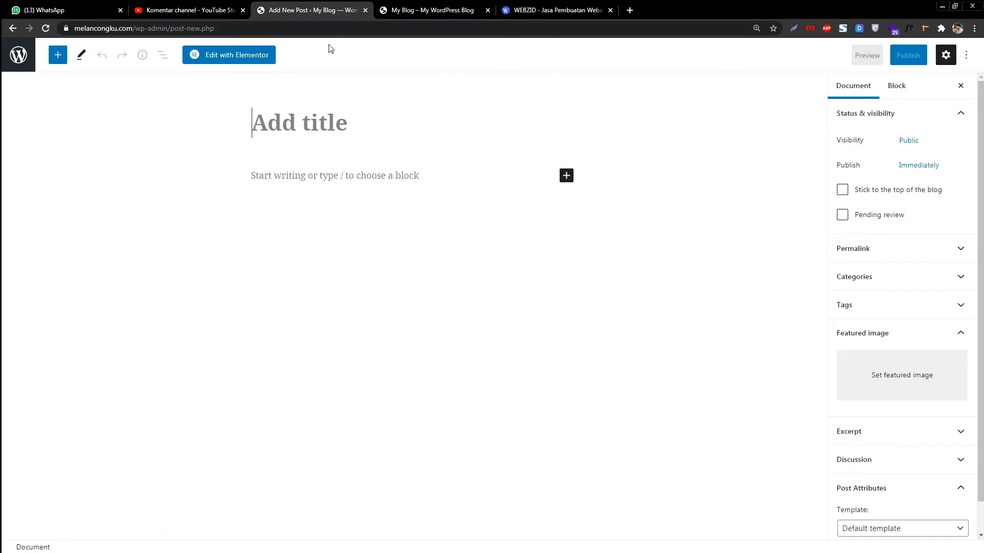
click(59, 56)
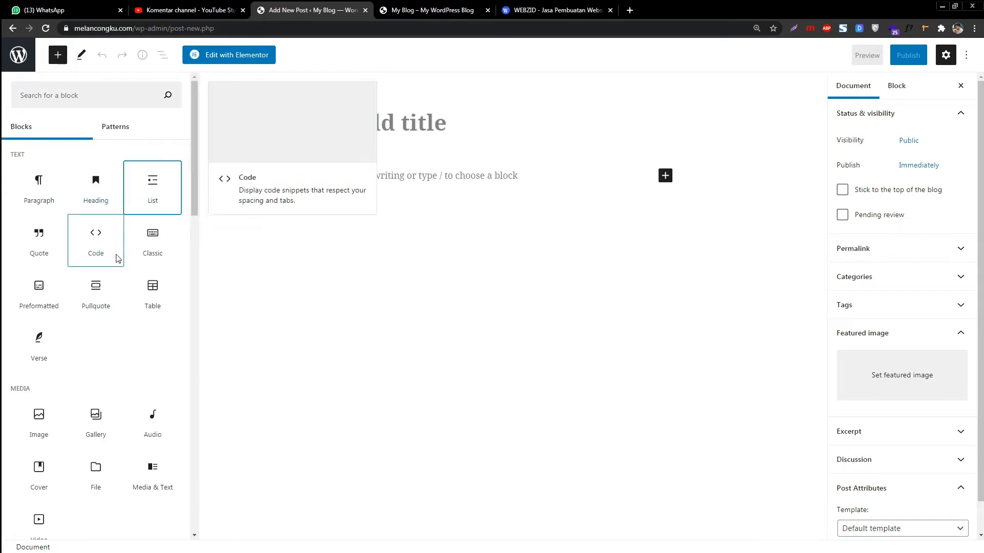
click(444, 141)
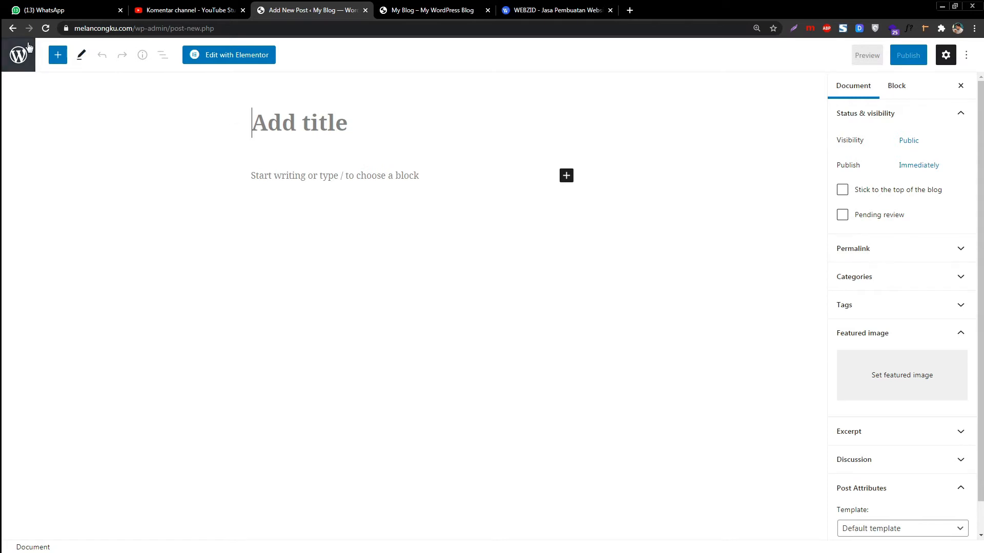
click(19, 63)
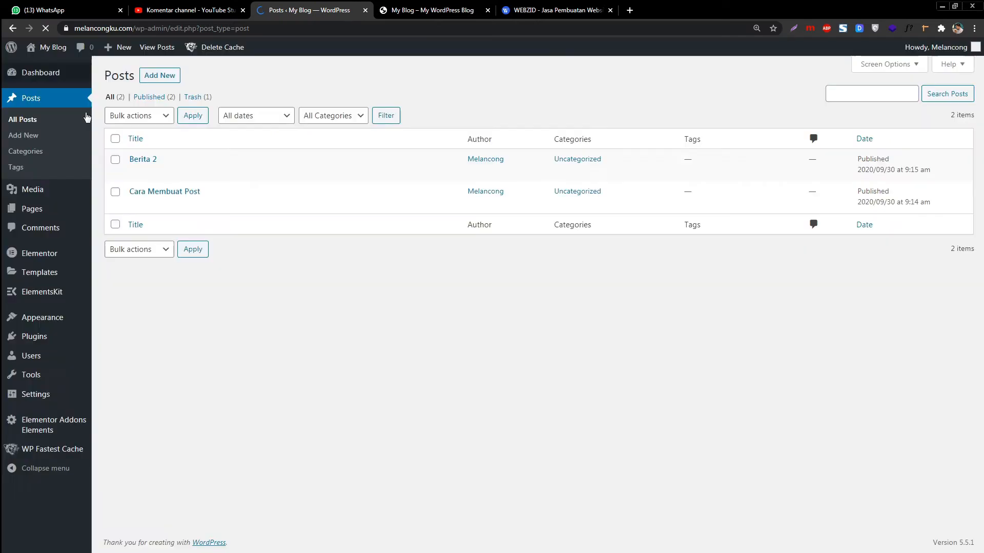
- Install and activate the Classic Editor plugin
click(25, 338)
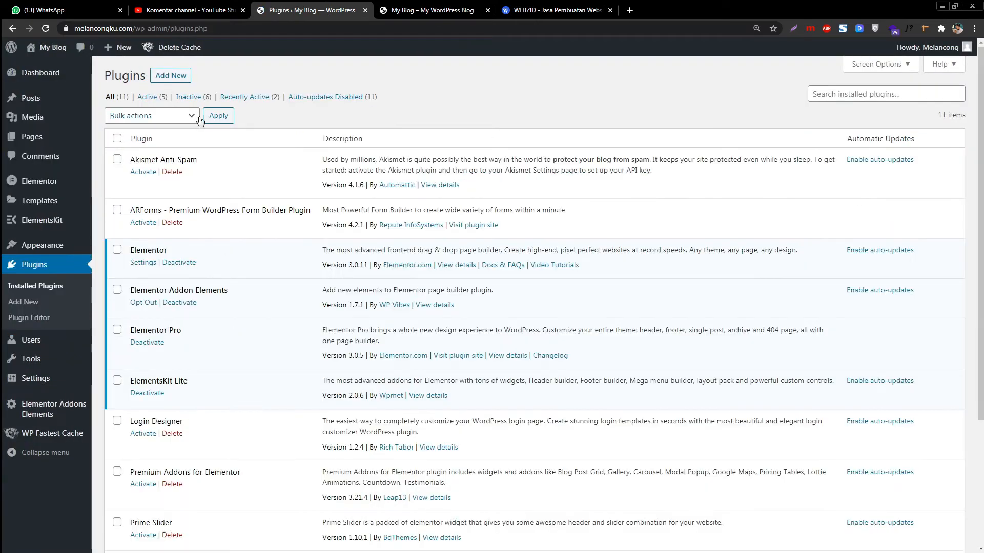
click(177, 76)
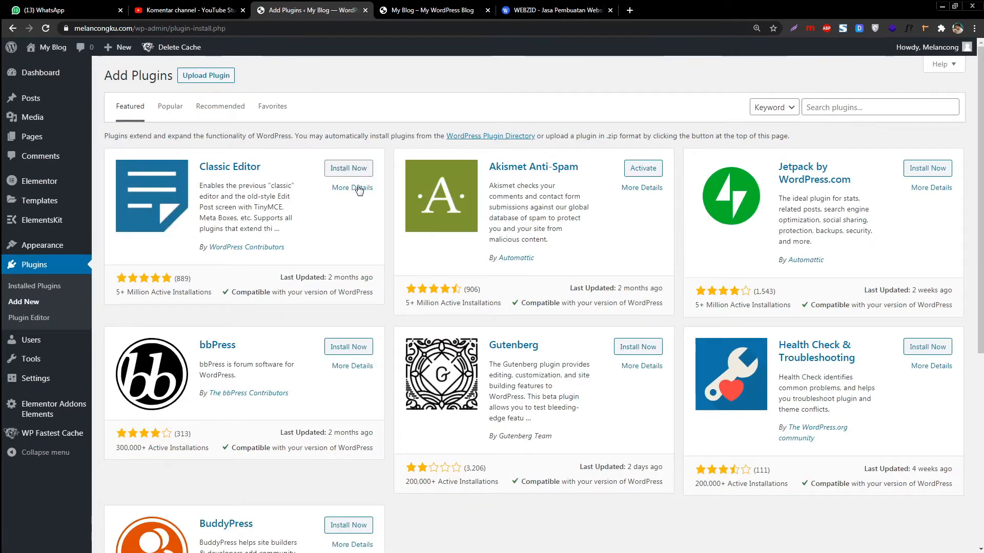
click(348, 168)
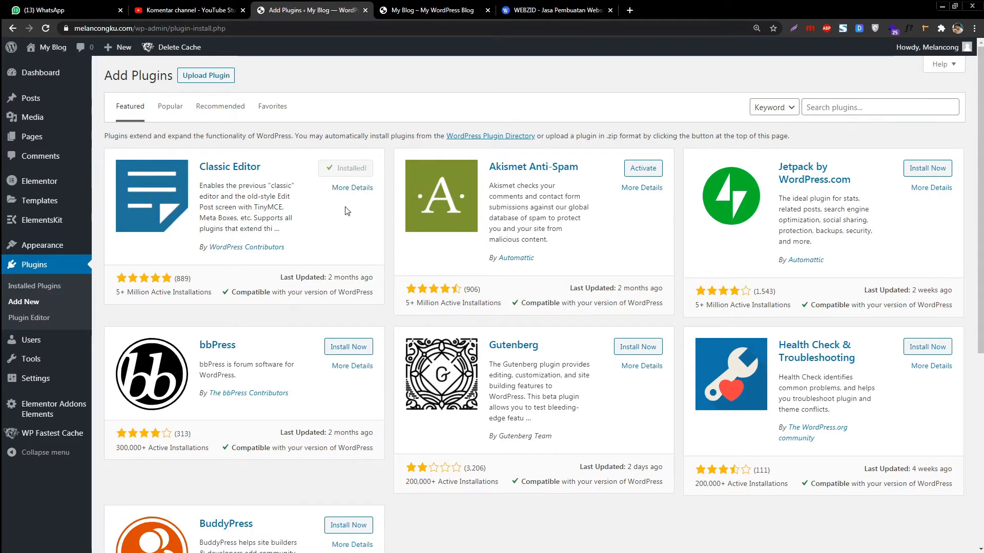
click(347, 170)
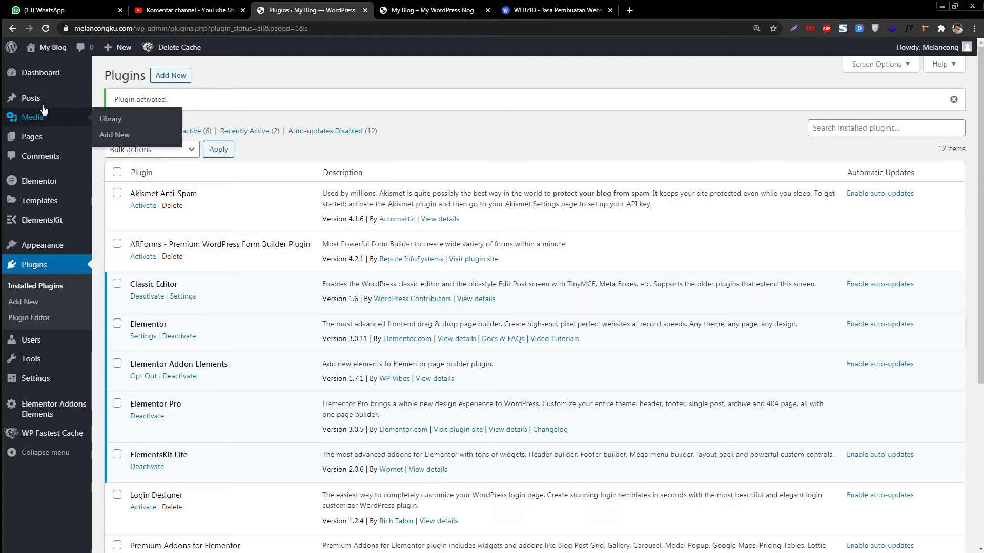
- Start a new post with the title "Contoh Berita Artikel"
mouse_move(88, 99)
click(118, 116)
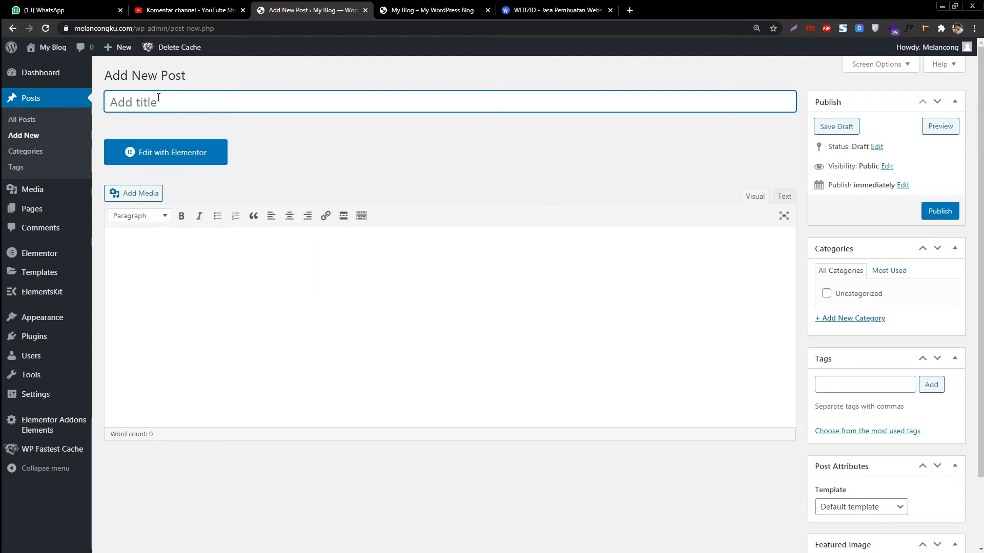
text(Contoh Berita )
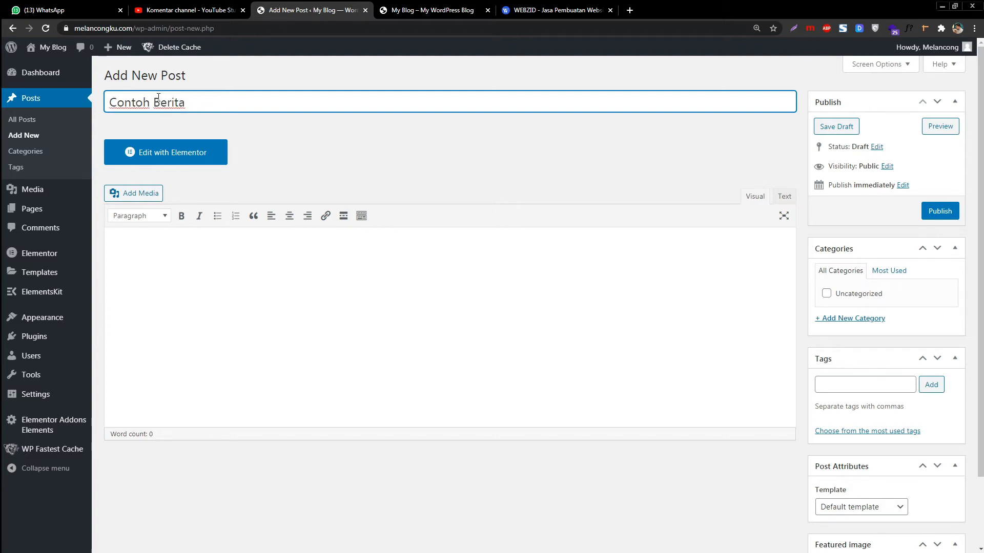
text(Artikel)
- Examine the template choices in the new post's attributes, keeping Default template and enlarging the page to 150%
scroll(820, 246, down, 3)
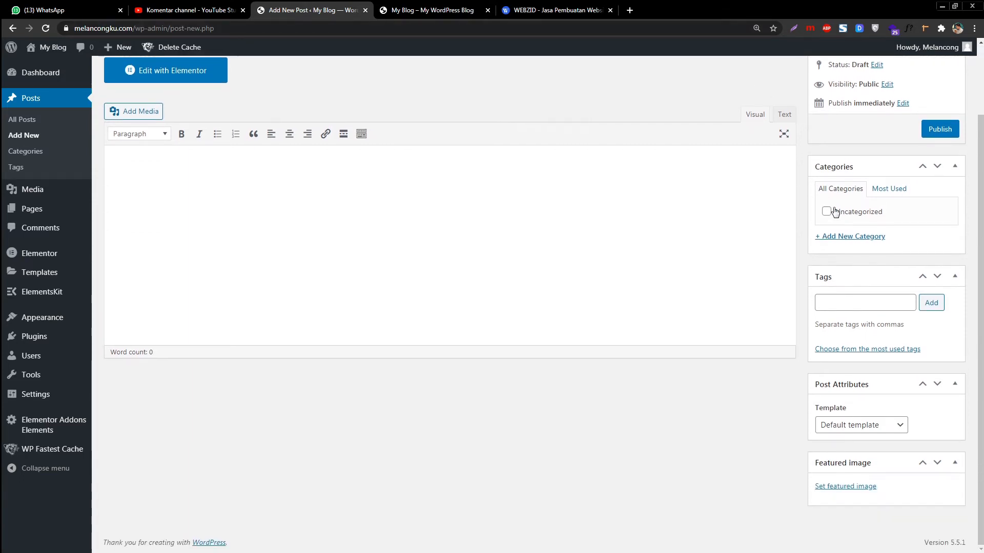
click(891, 426)
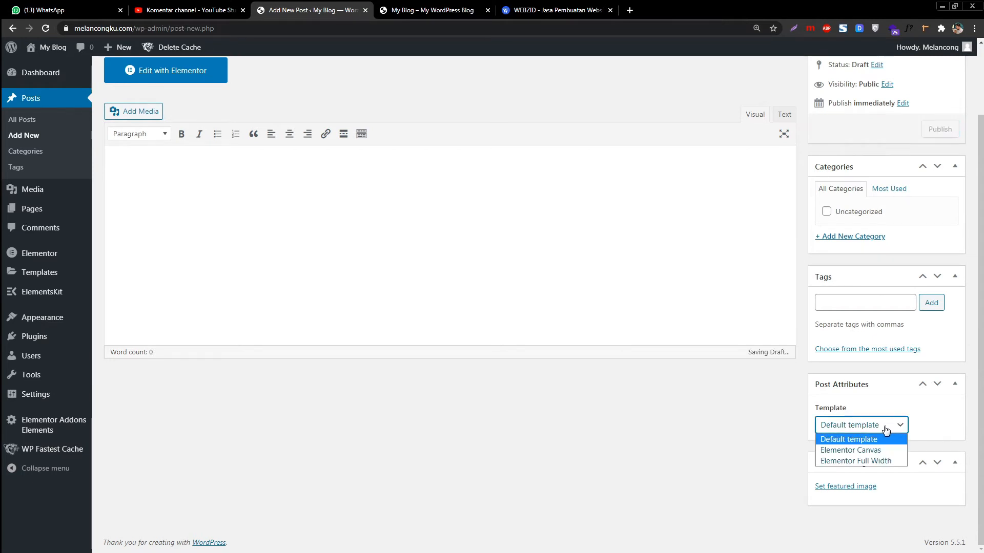
click(865, 439)
scroll(866, 434, up, 3)
scroll(865, 434, down, 3)
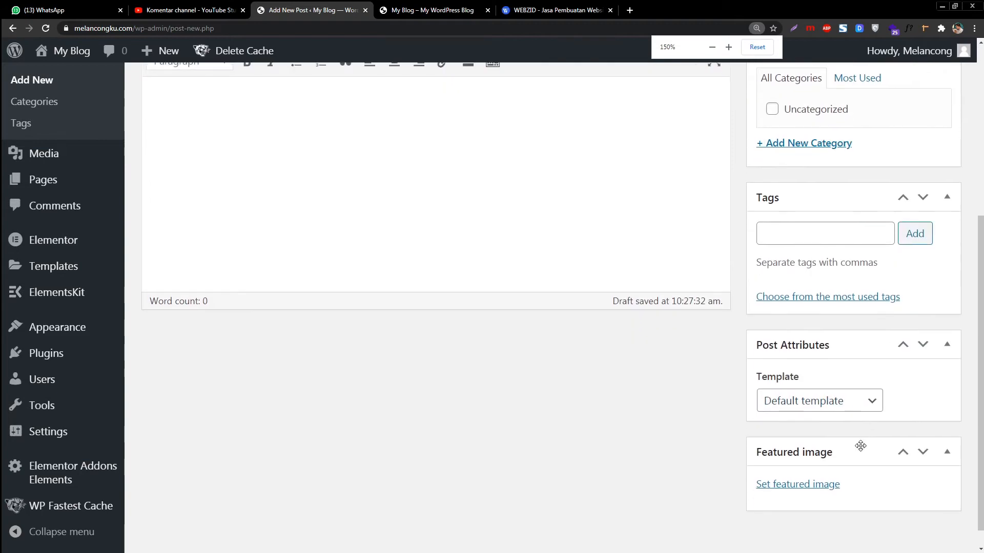
click(867, 380)
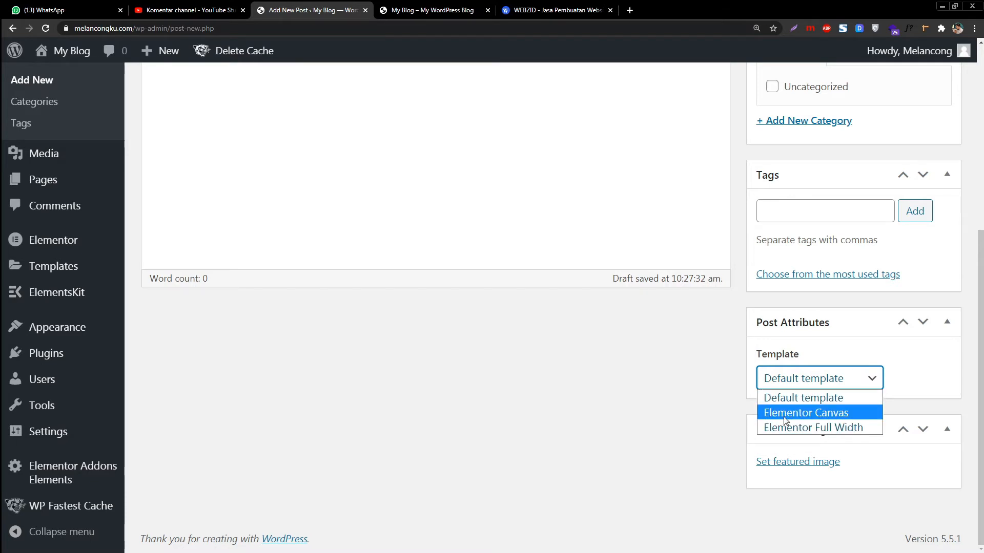
- Look through the WEBZID home page and the Foodie Snacks home page as examples of page layouts
click(556, 10)
scroll(562, 277, down, 5)
scroll(562, 277, down, 4)
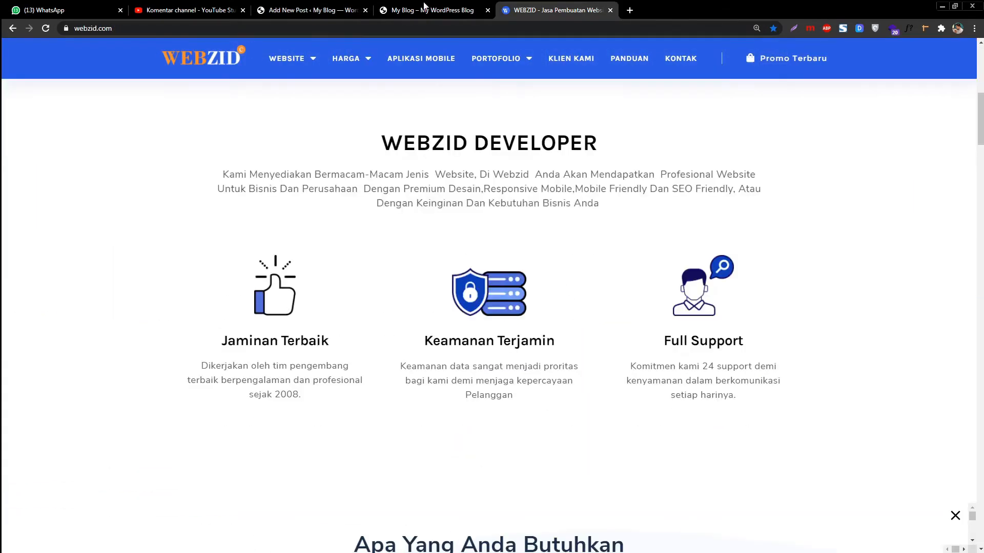
click(433, 10)
scroll(443, 133, down, 4)
scroll(453, 174, down, 15)
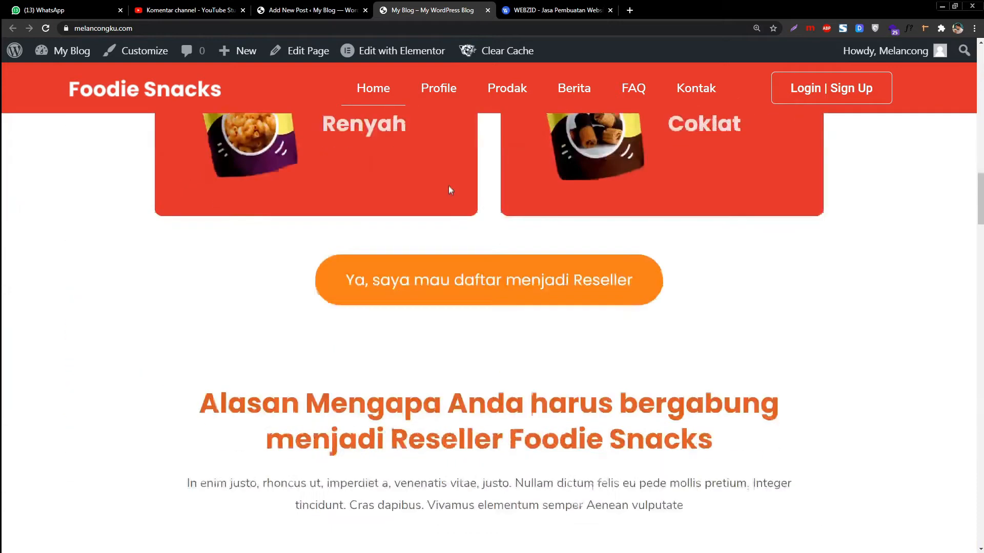
scroll(459, 212, up, 15)
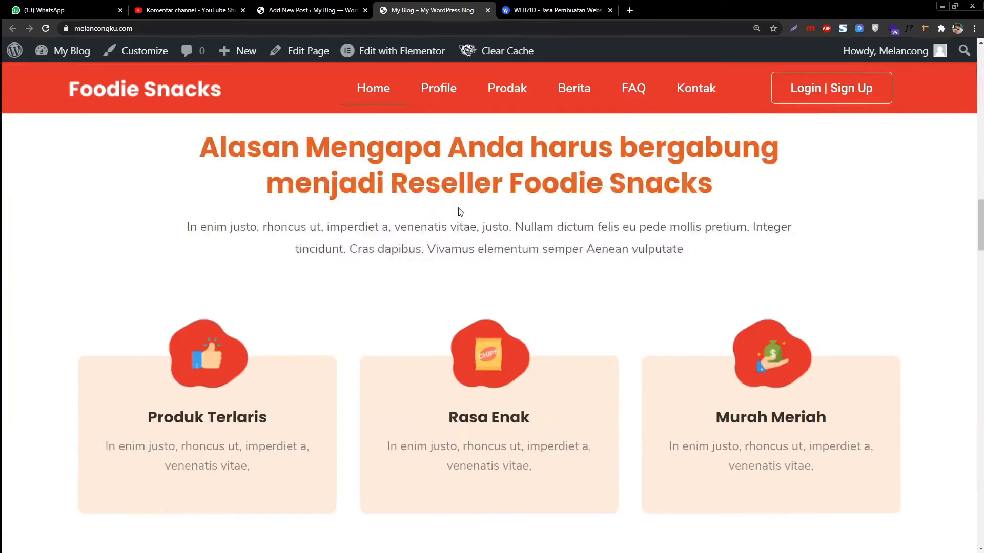
scroll(438, 120, up, 3)
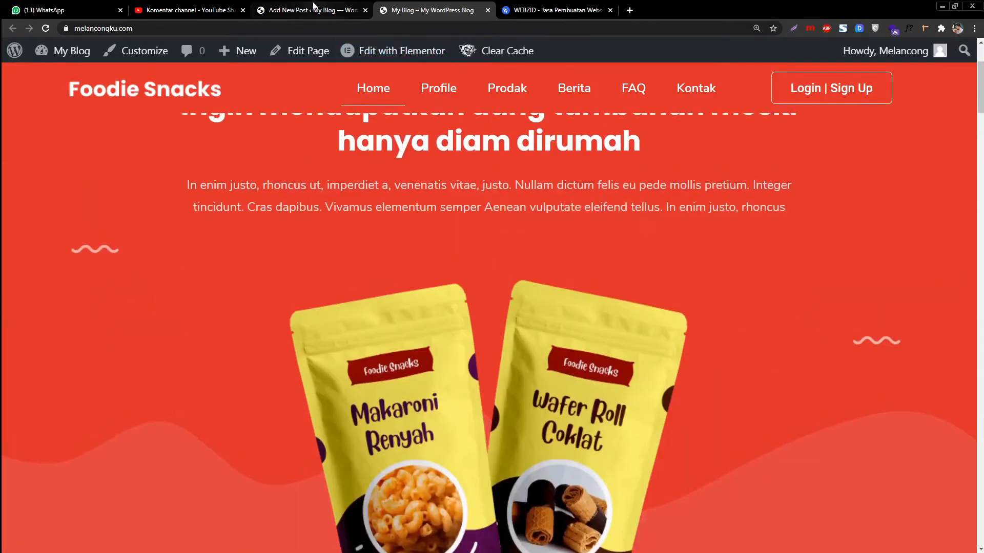
- Set the new post's template to Elementor Full Width
click(311, 10)
click(872, 379)
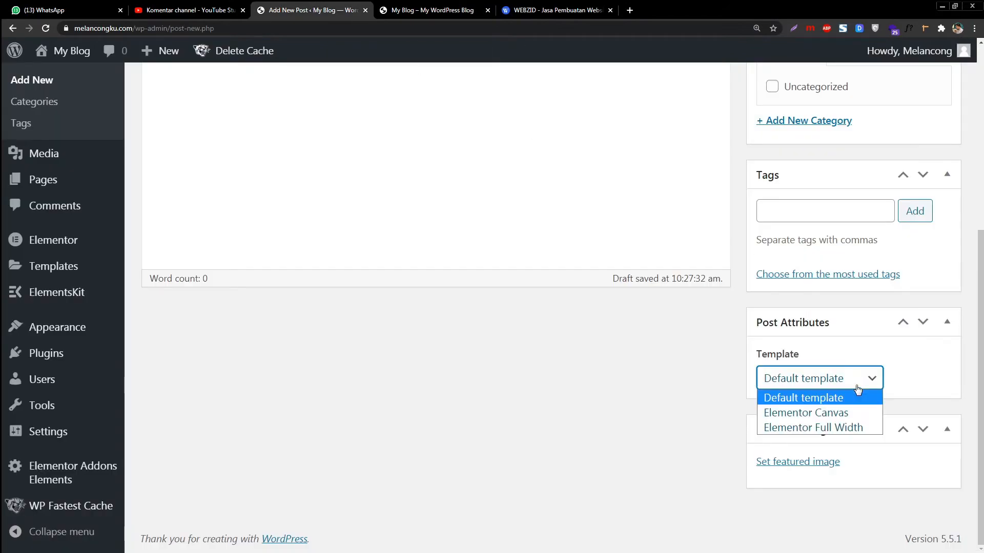
click(849, 423)
- Examine the Foodie Snacks home page from its header down to the reseller section
click(429, 8)
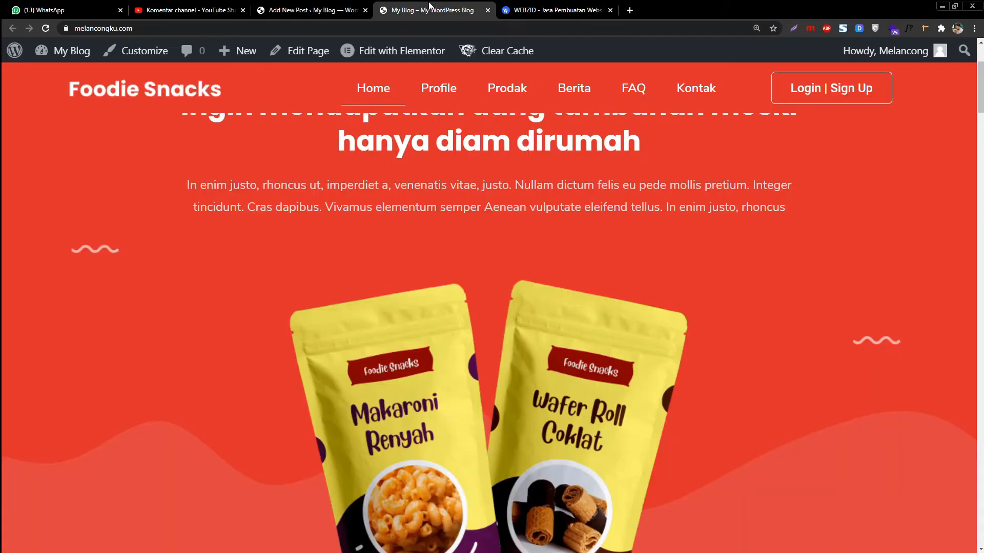
scroll(564, 164, up, 3)
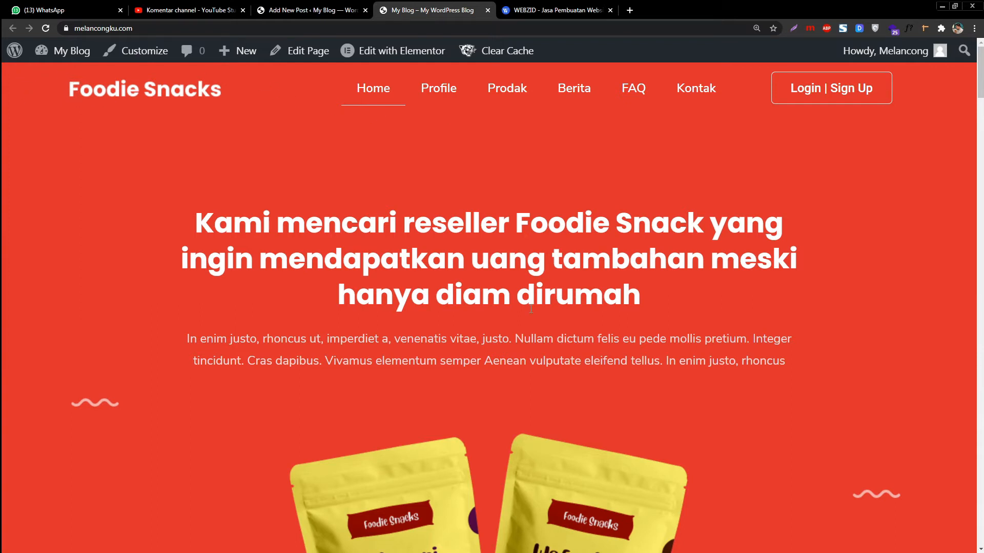
scroll(637, 378, down, 10)
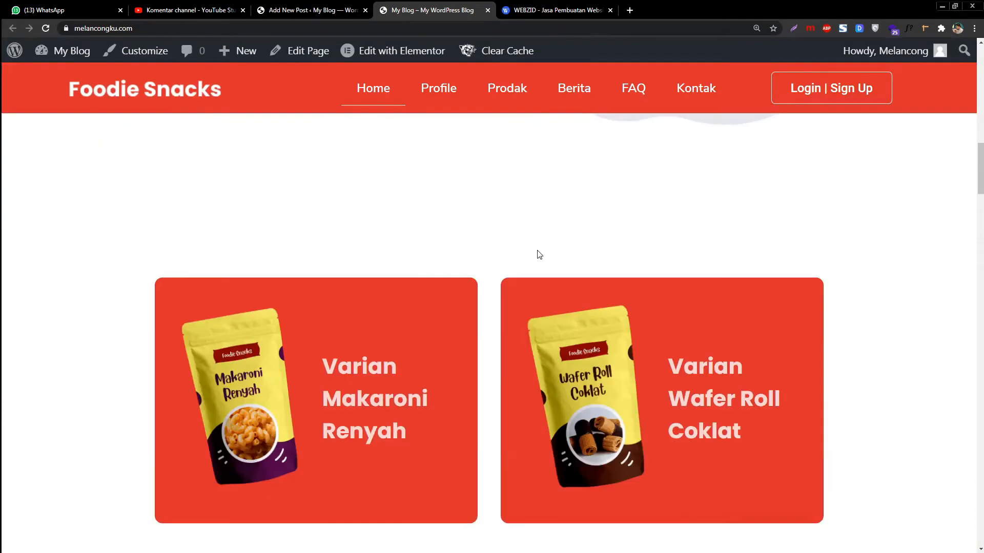
scroll(539, 255, down, 4)
scroll(539, 254, down, 4)
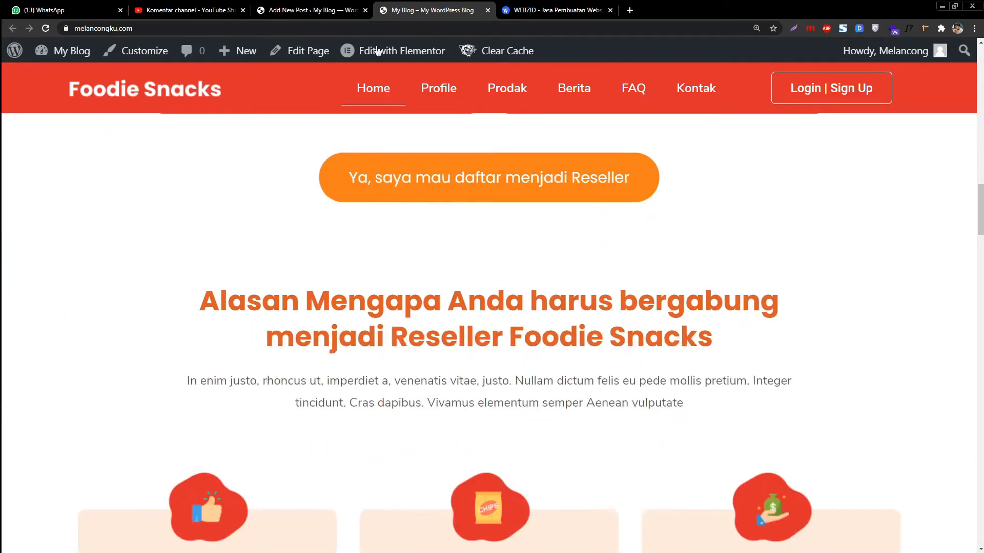
- Return to the new post and set its template to Default template
click(309, 7)
scroll(623, 364, up, 2)
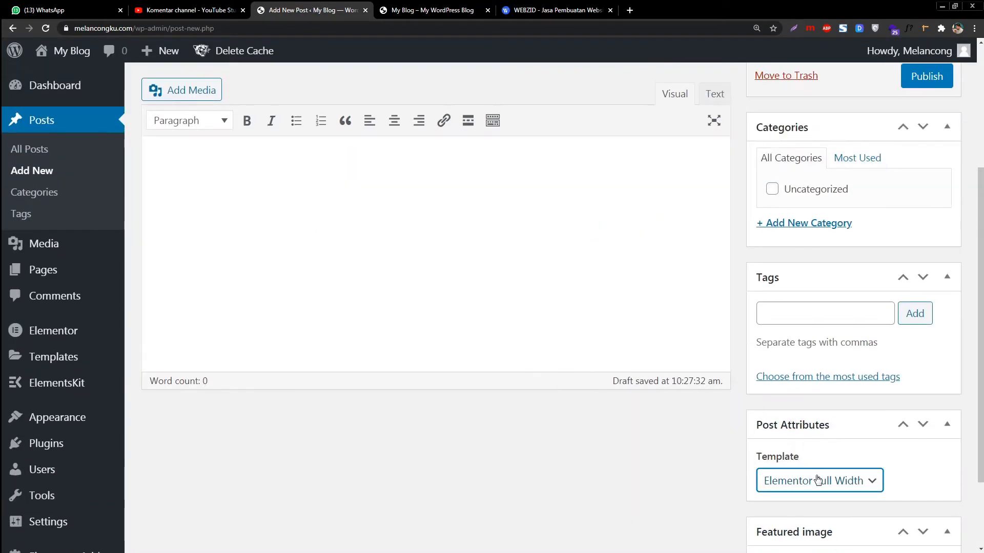
click(818, 481)
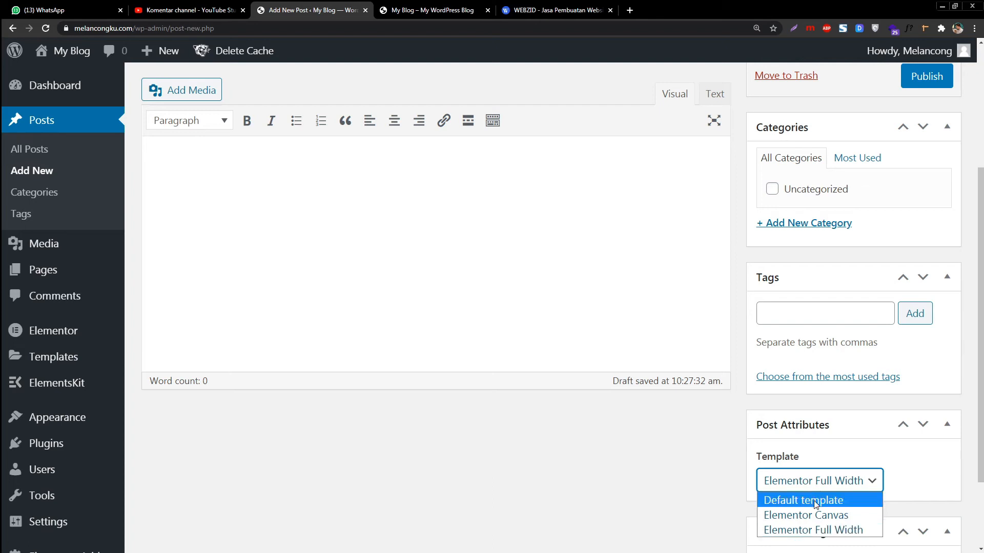
click(816, 501)
- Set the red "Percobaan Pembuatan" picture from the media library as the post's featured image and publish the post
scroll(694, 453, down, 2)
click(768, 463)
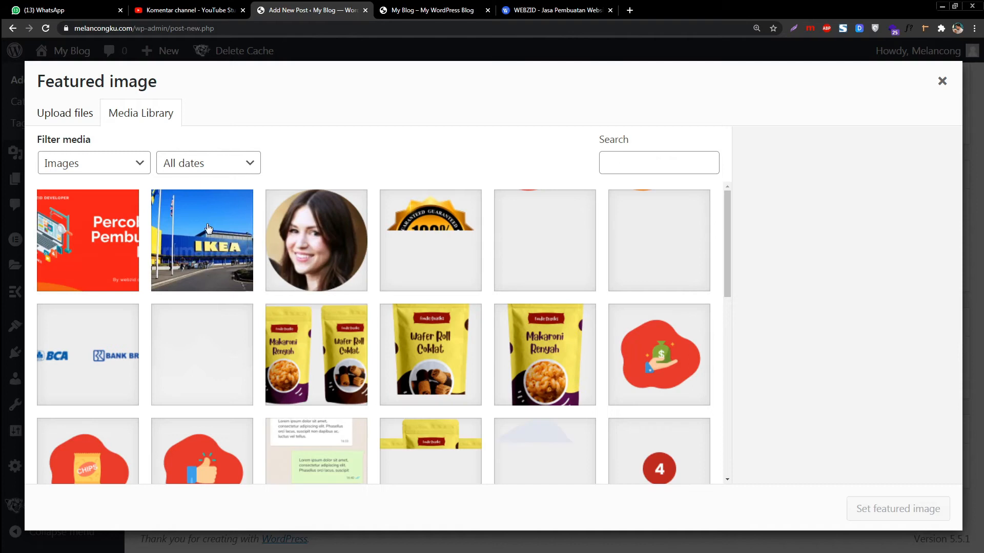
click(123, 226)
click(920, 508)
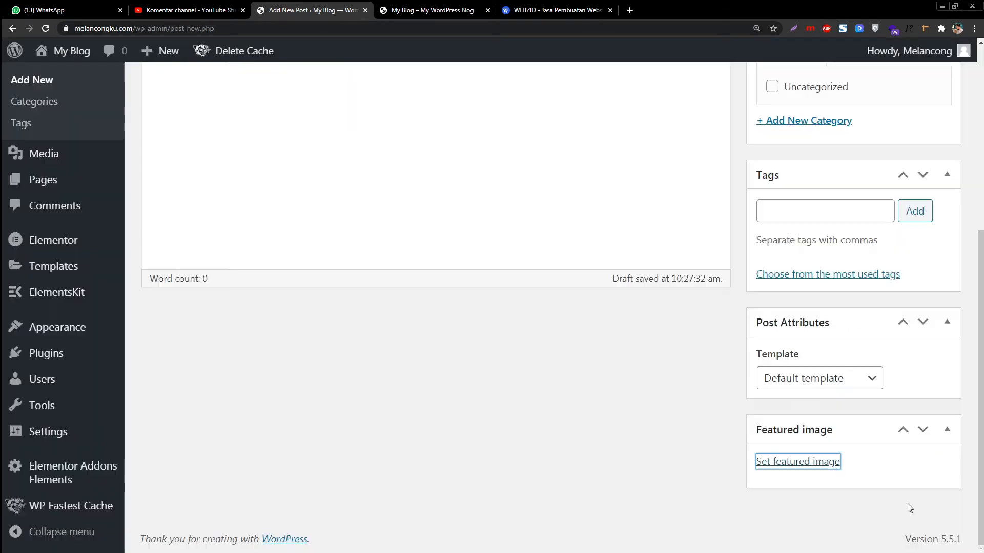
scroll(902, 296, up, 5)
click(923, 223)
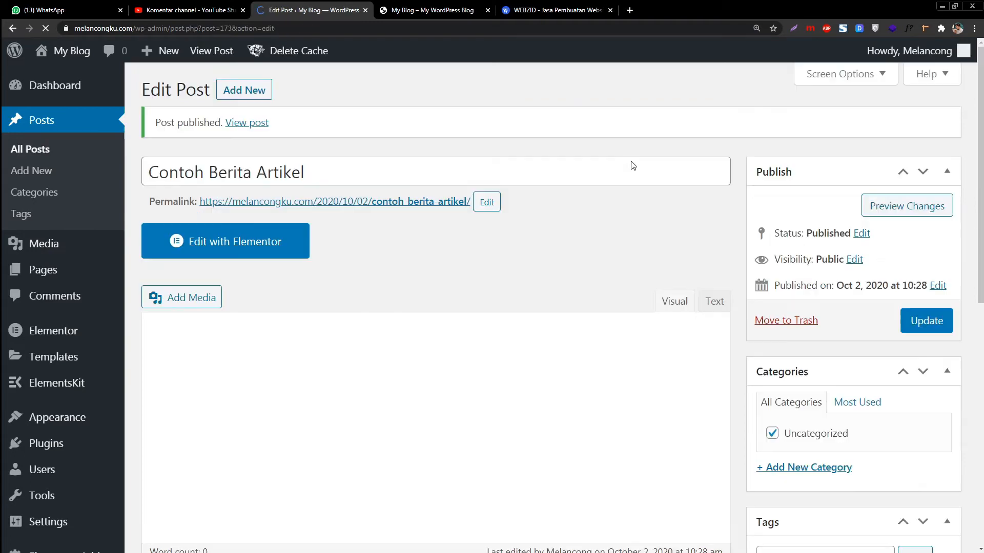
- Create a new WordPress page titled "Berita"
click(448, 11)
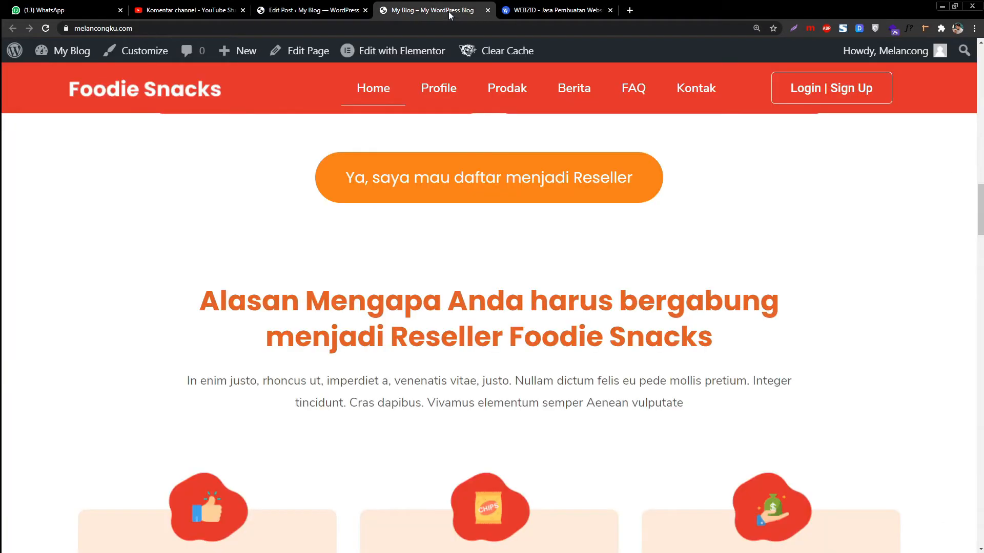
click(310, 11)
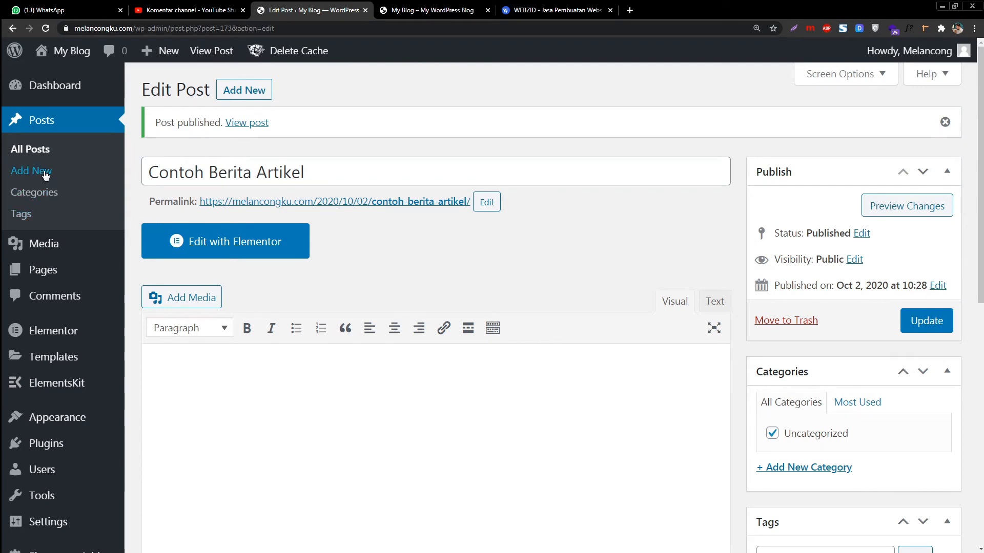
mouse_move(85, 284)
click(151, 293)
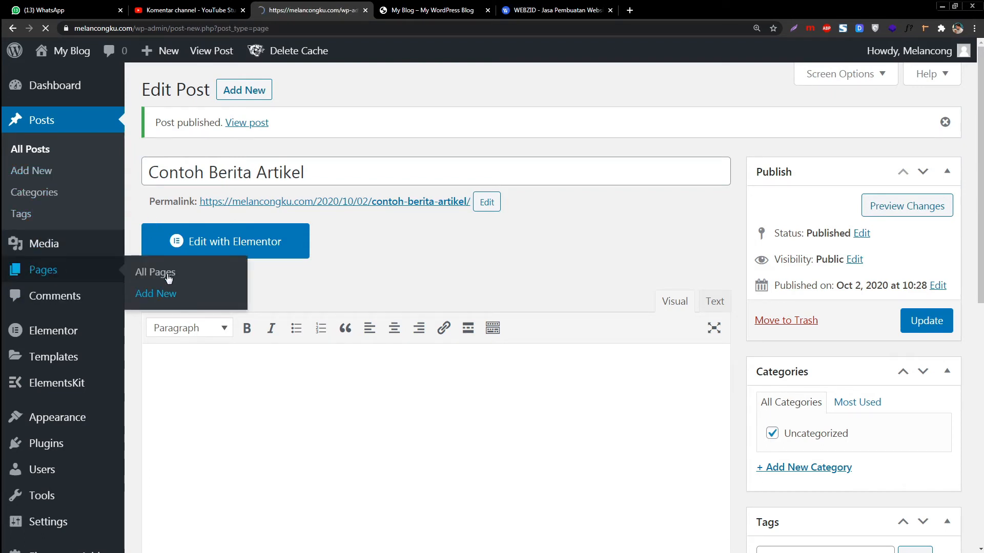
text(Berita)
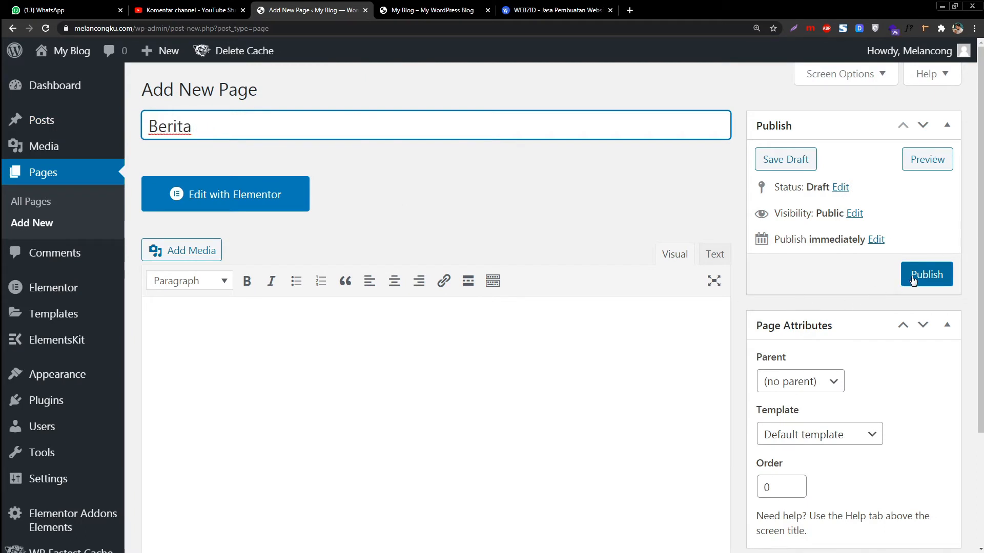
- Set the Berita page's template to Elementor Canvas and publish the page
scroll(869, 263, down, 3)
click(863, 285)
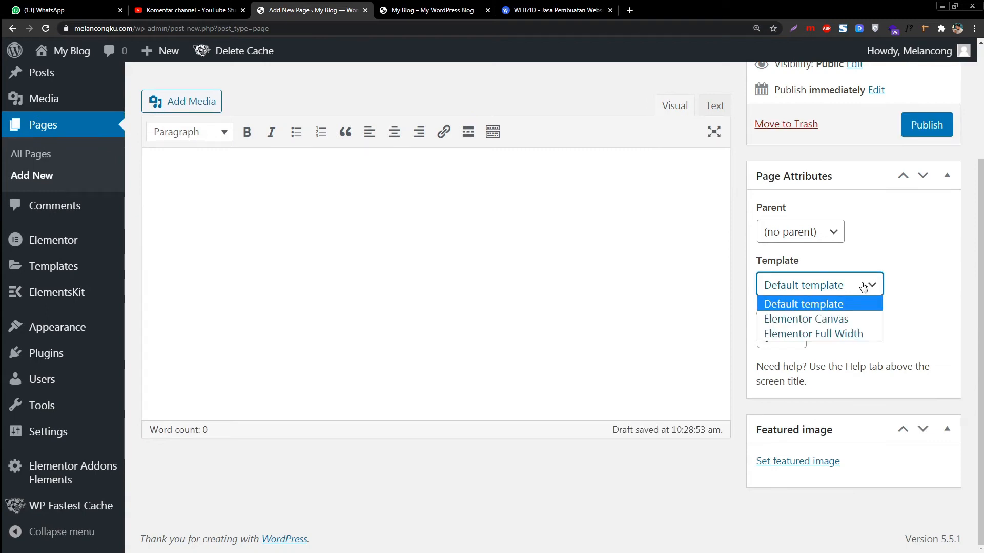
click(791, 320)
click(927, 125)
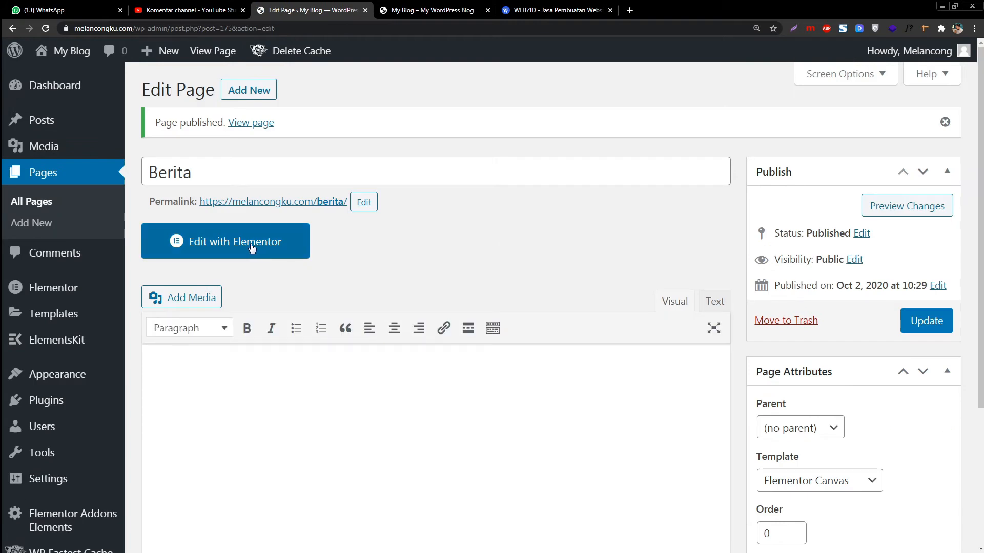
- Open the Berita page in Elementor and add a single-column section
click(251, 249)
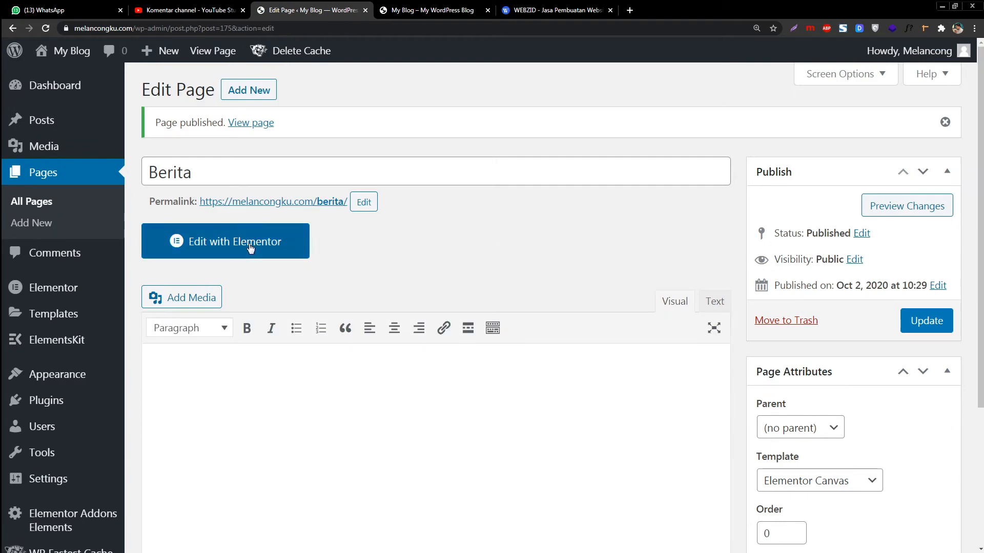
click(447, 7)
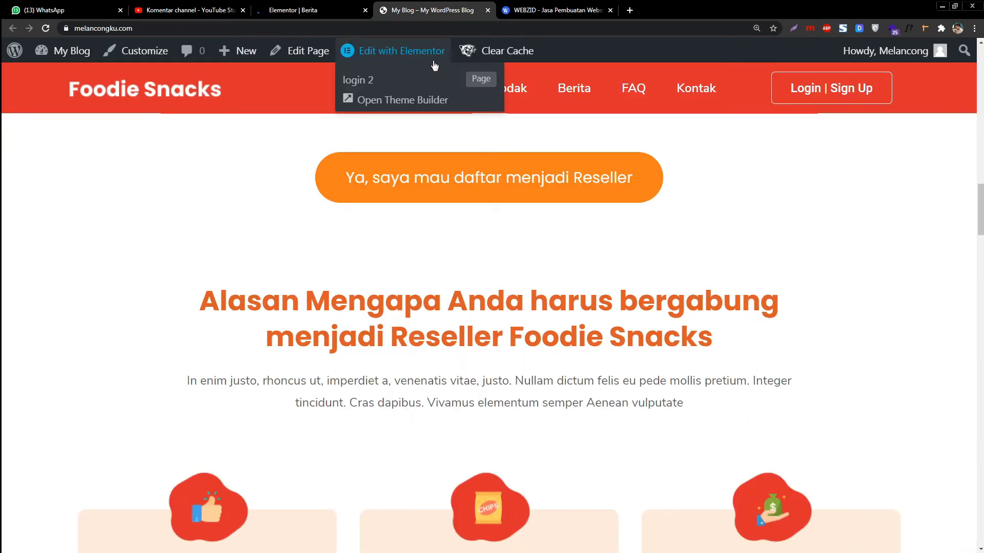
click(289, 10)
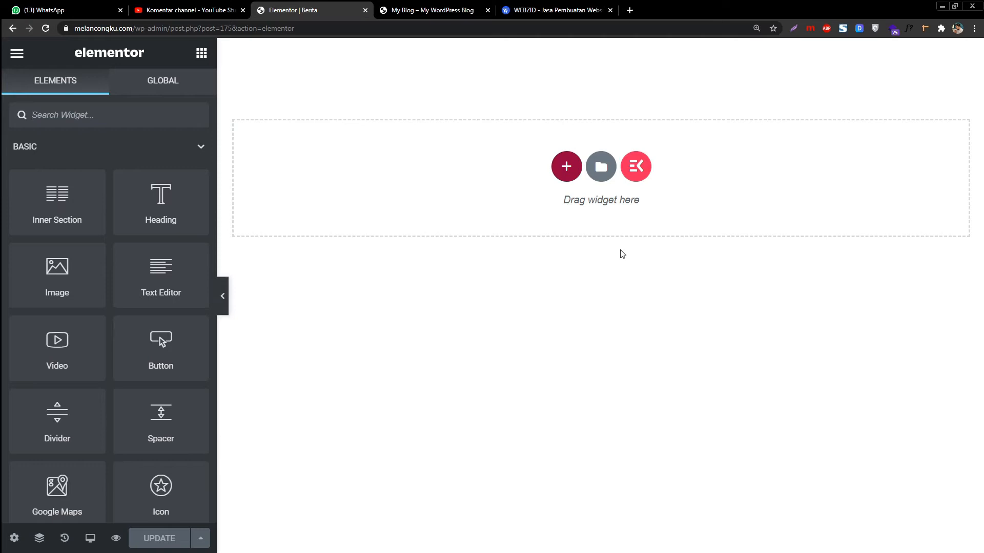
click(567, 165)
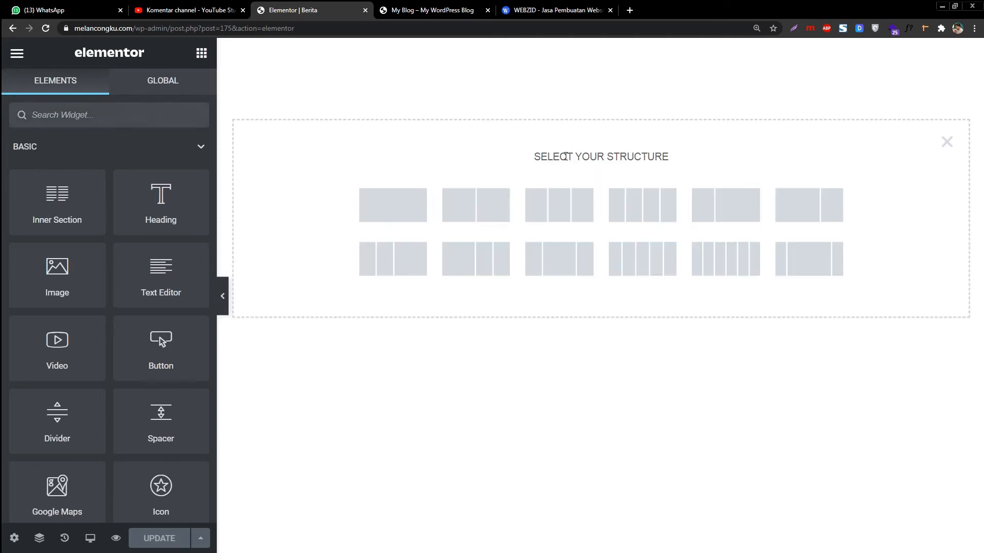
click(407, 213)
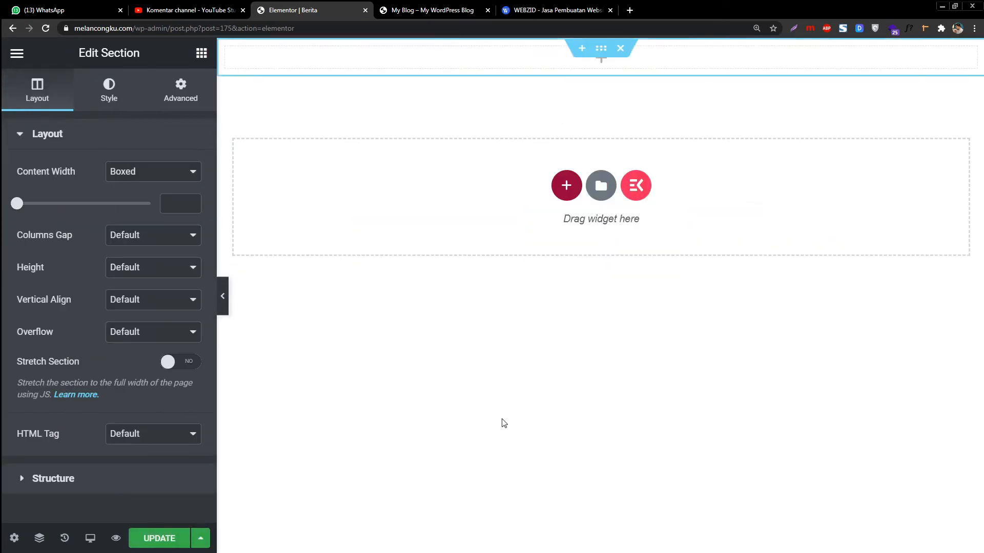
- Place the Pro Posts widget in the empty section of the Berita page
click(200, 54)
click(150, 148)
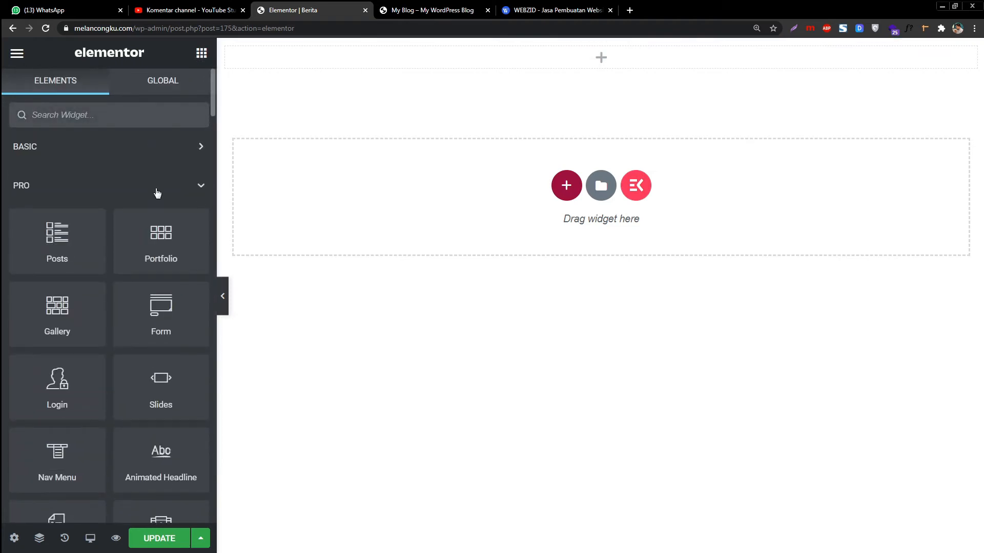
scroll(158, 221, down, 3)
scroll(162, 245, up, 1)
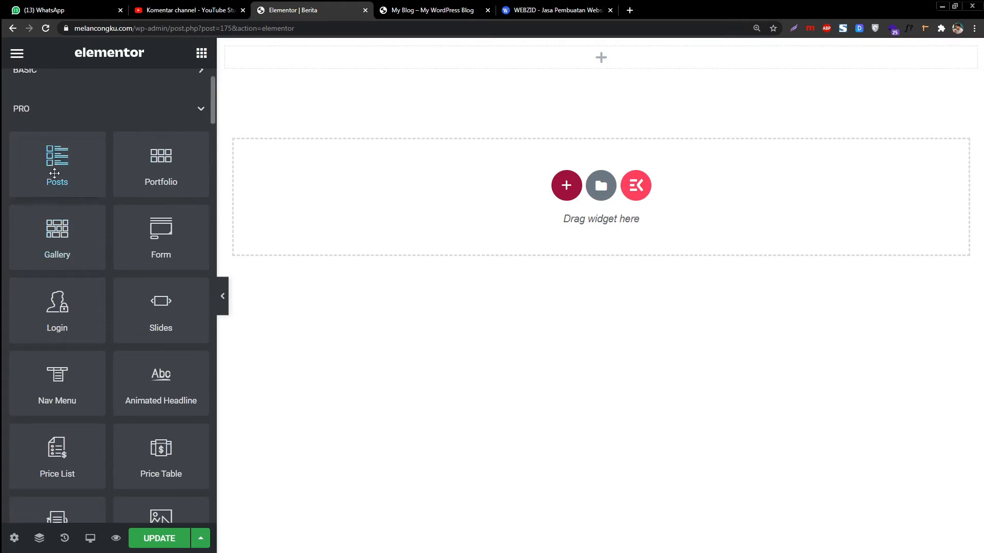
drag(500, 106, 565, 66)
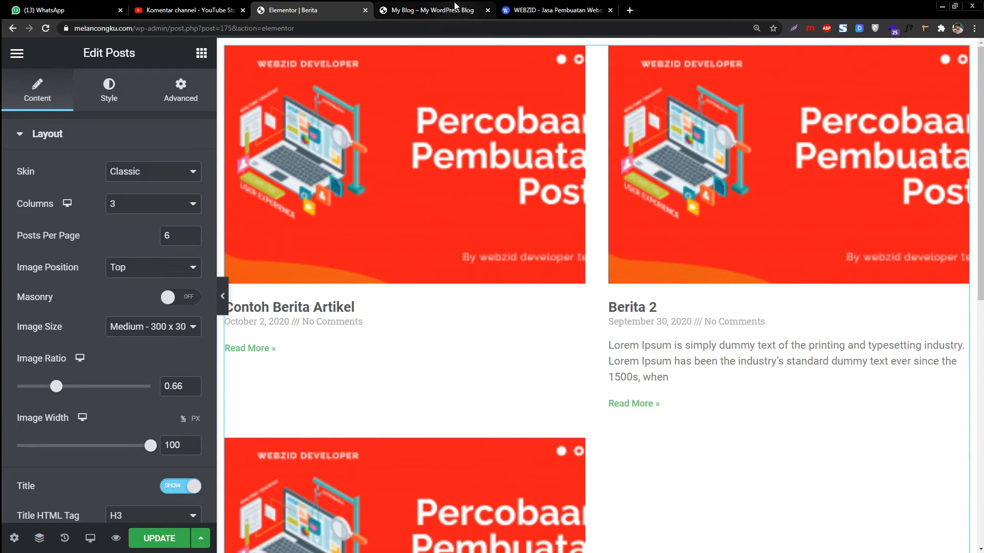
- Open the Foodie Snacks home page for Elementor editing in a new tab and reduce the page zoom to 125%
click(481, 17)
scroll(473, 364, down, 5)
scroll(473, 364, up, 7)
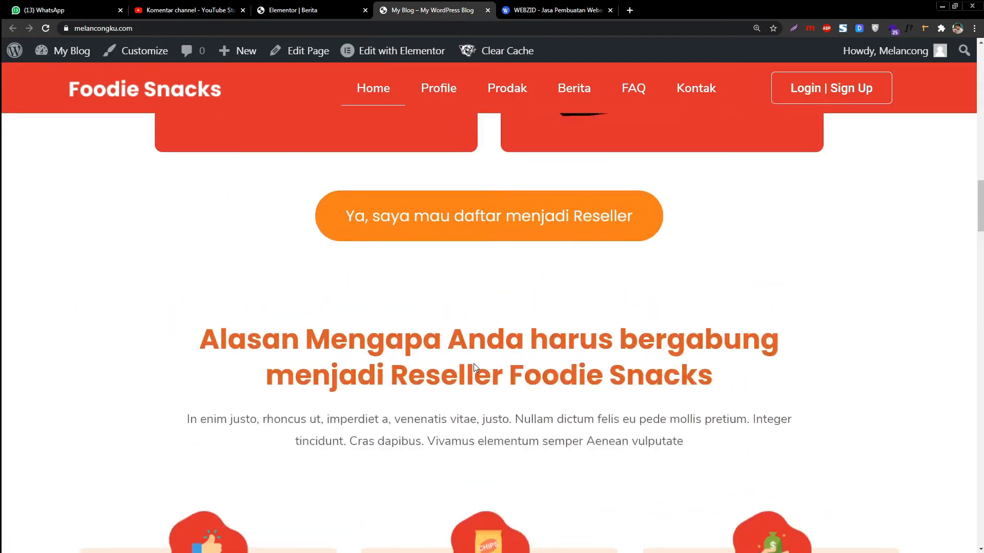
right_click(387, 51)
click(419, 60)
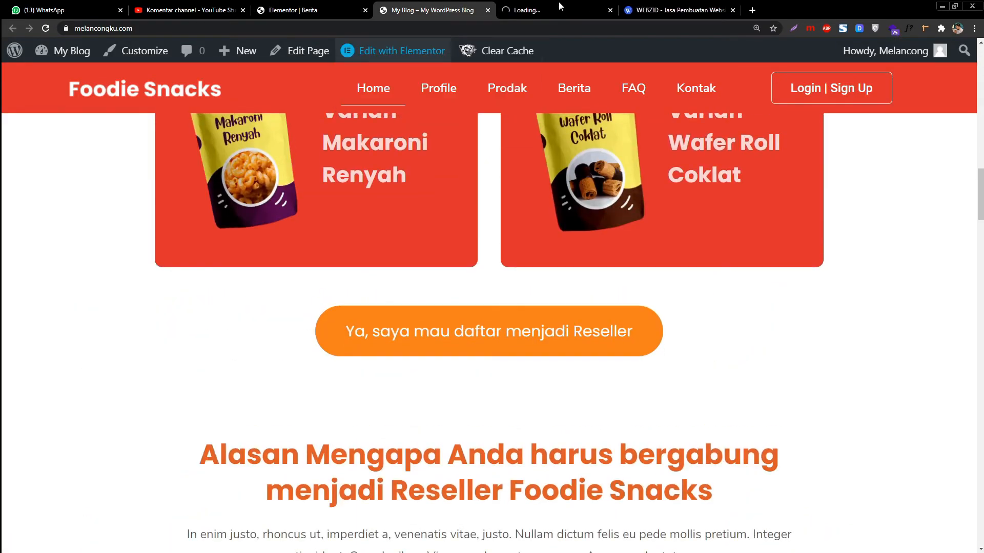
click(555, 3)
key(ctrl+minus)
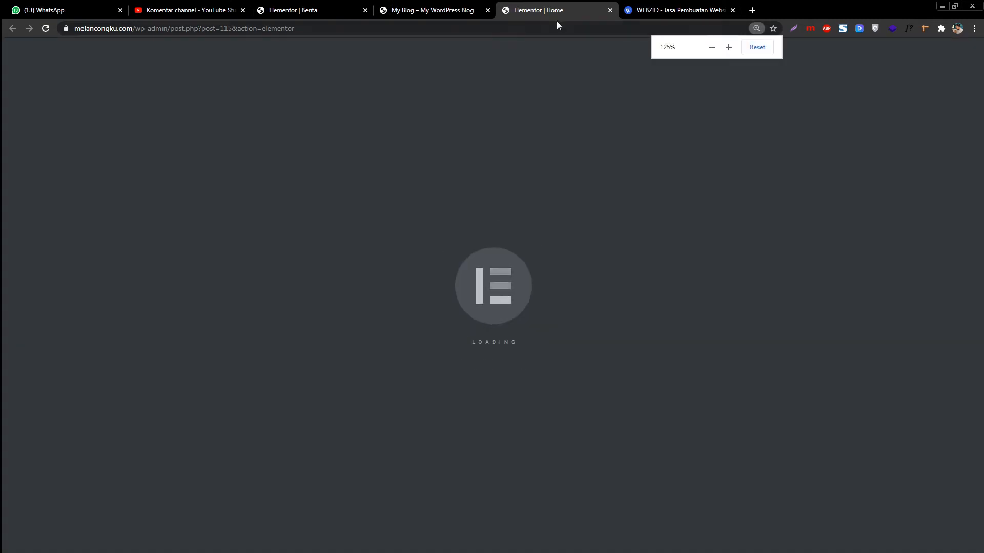
- Check the posts grid on the Berita page, then reload the home page's Elementor editor and dismiss its login popup
click(295, 6)
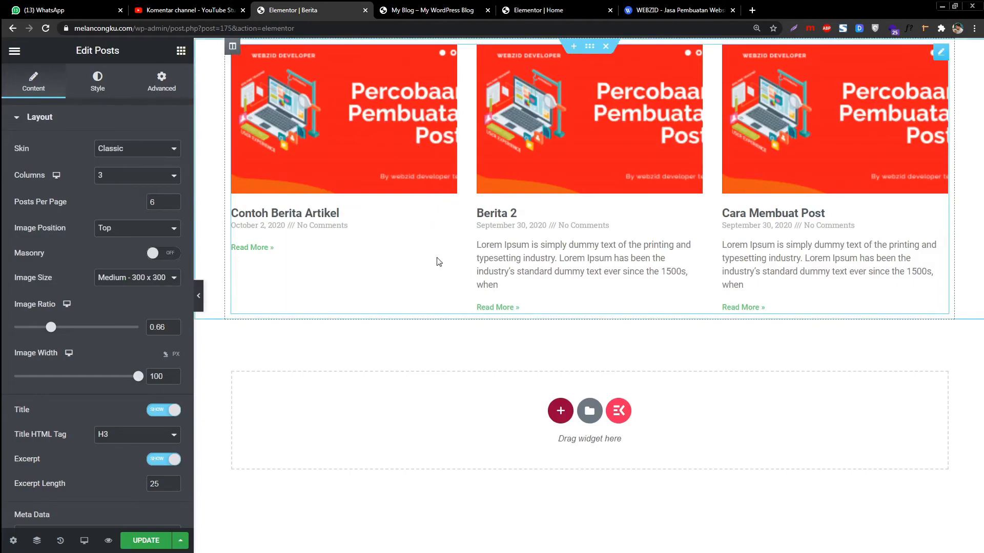
click(555, 7)
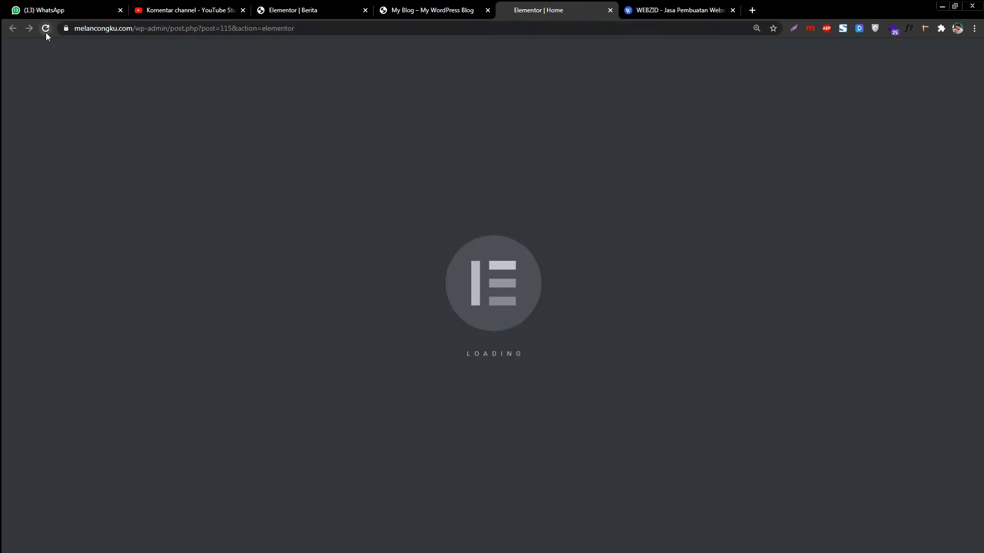
click(46, 29)
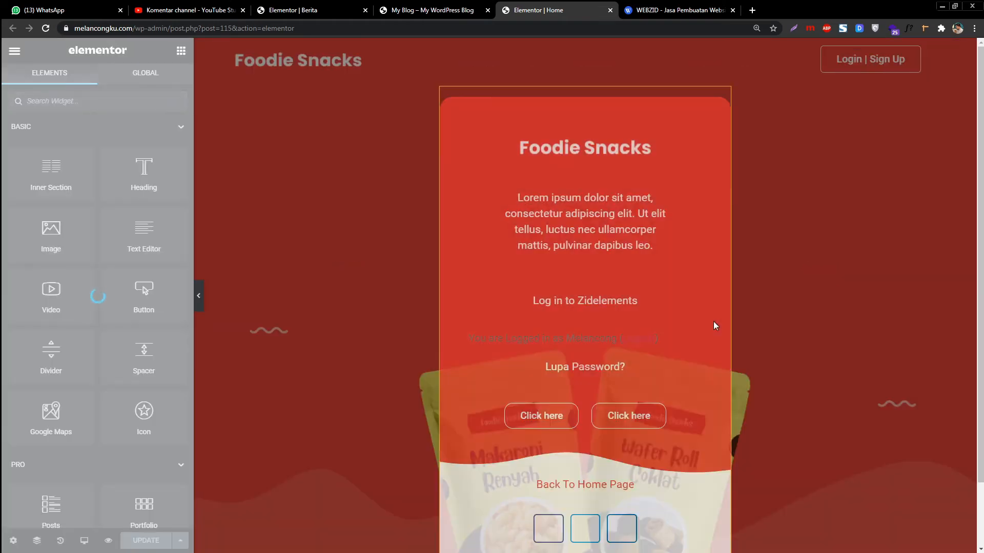
click(774, 133)
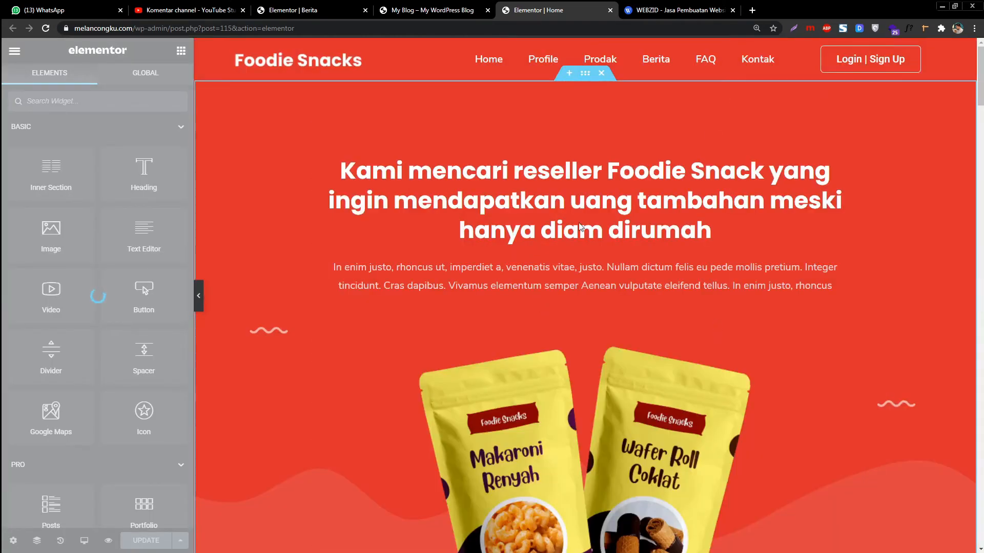
- Insert a single-column section above the home page's "Dapatkan bonus bagi Anda yang Bergabung menjadi Reseller sekarang" section
scroll(581, 227, down, 20)
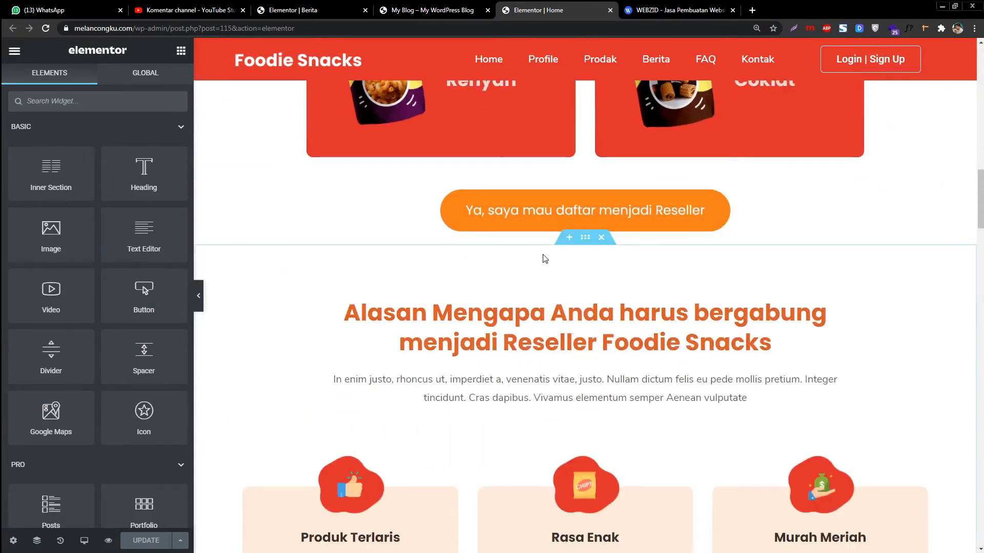
scroll(545, 259, down, 15)
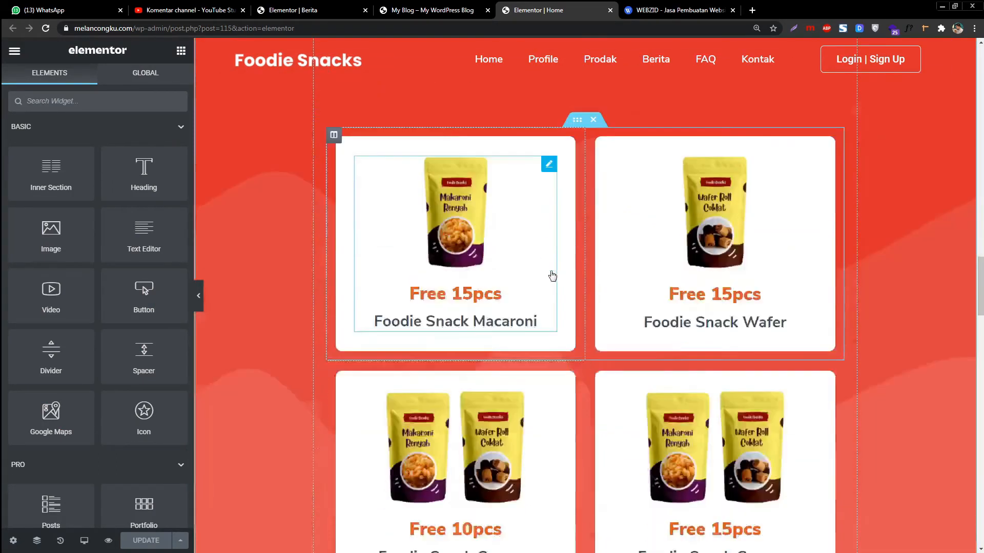
scroll(553, 276, down, 15)
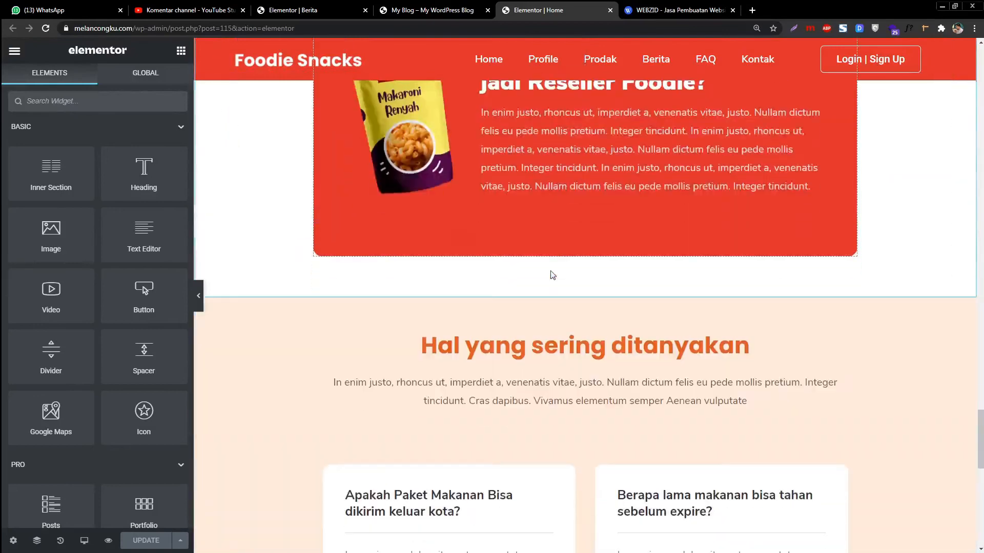
scroll(552, 276, down, 5)
scroll(548, 265, up, 12)
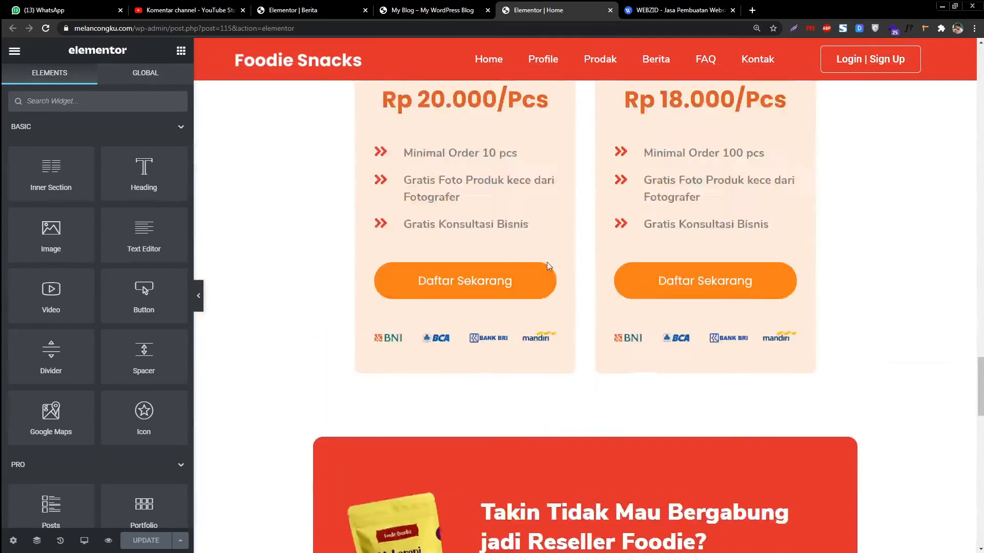
scroll(547, 266, up, 15)
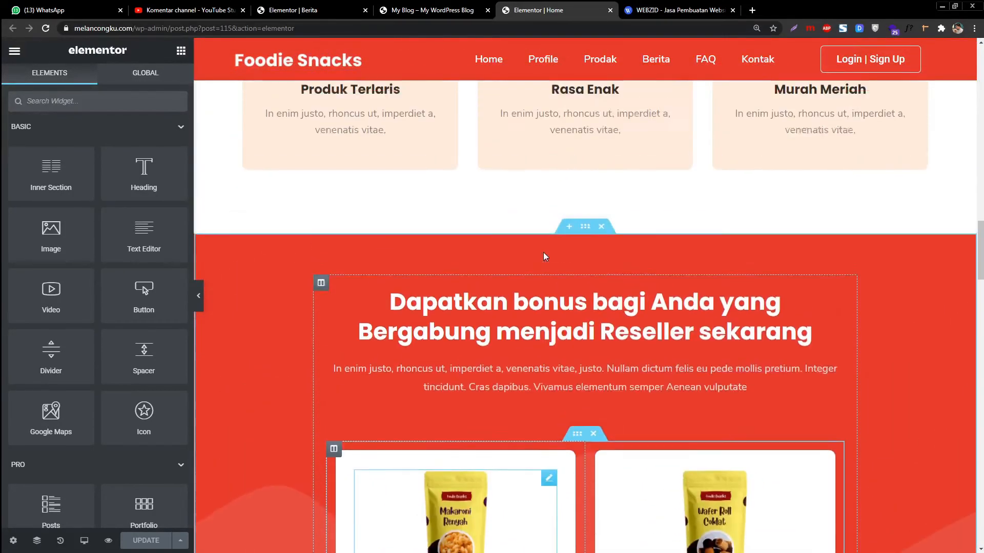
click(568, 265)
click(567, 325)
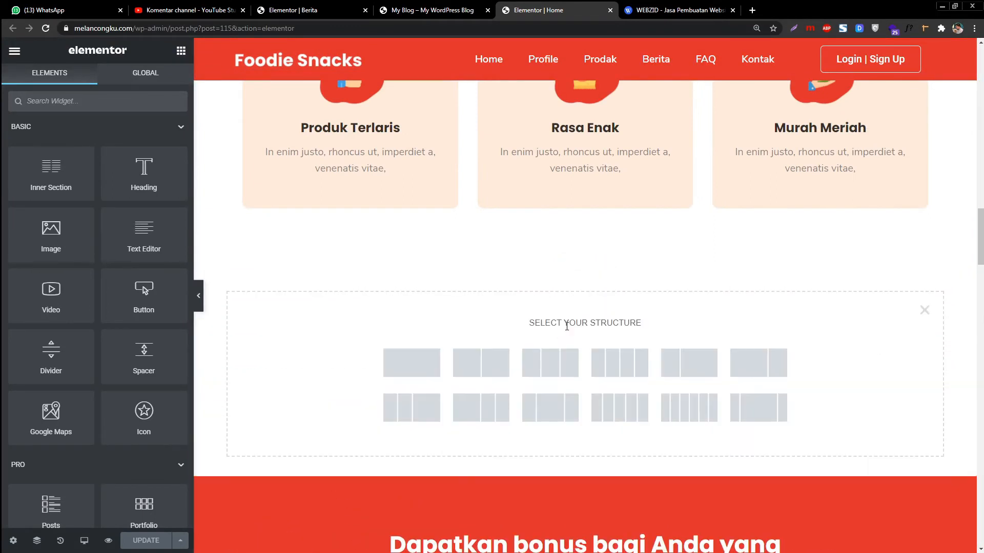
click(411, 363)
- Place the Pro Posts widget in the new home page section above the red bonus section
click(181, 50)
scroll(71, 314, down, 5)
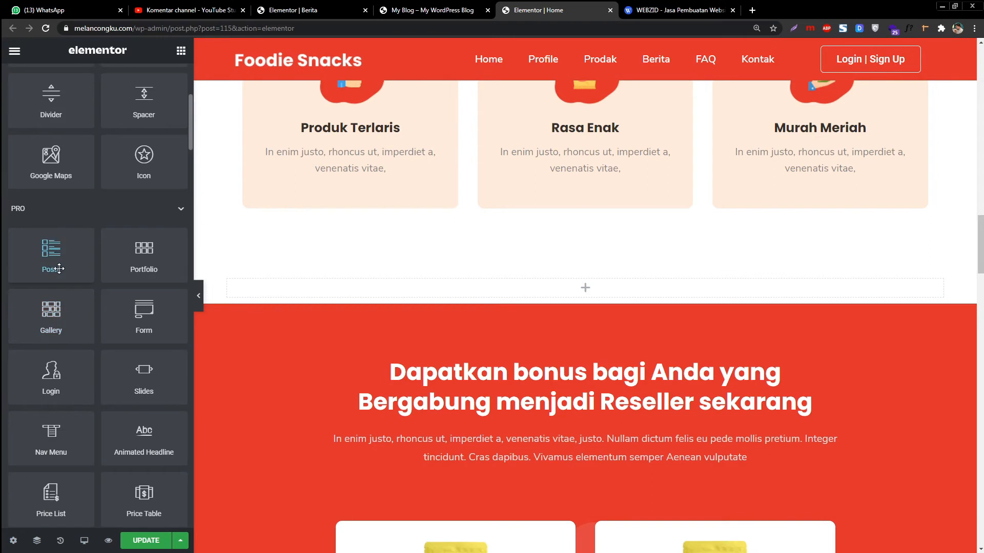
drag(353, 270, 454, 293)
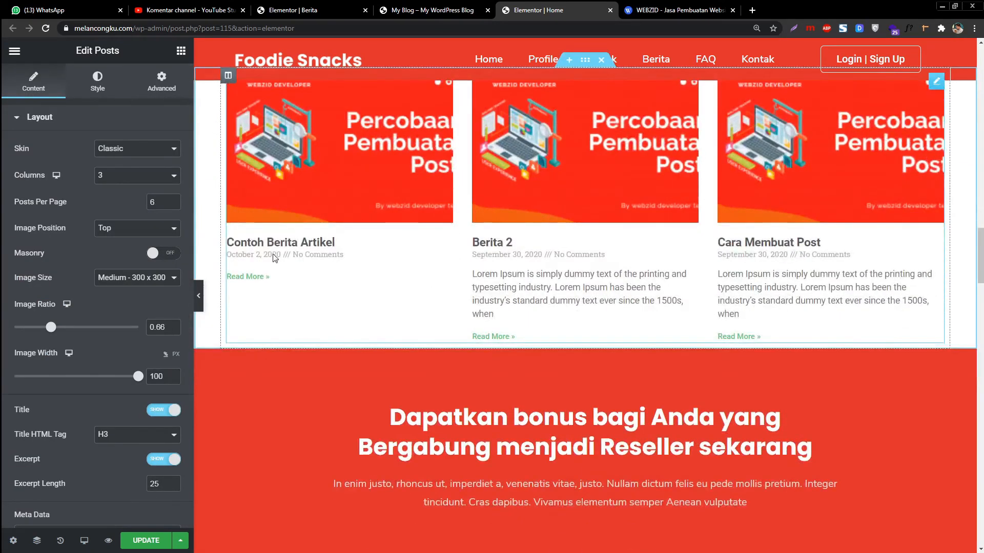
scroll(205, 176, up, 1)
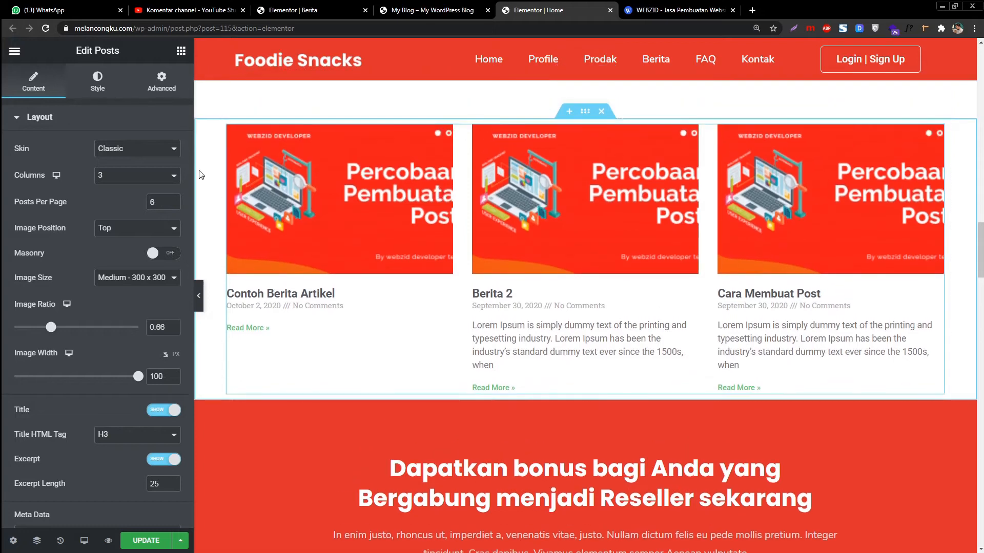
- Set the skin of the home page's Posts widget to Cards
click(143, 151)
click(143, 155)
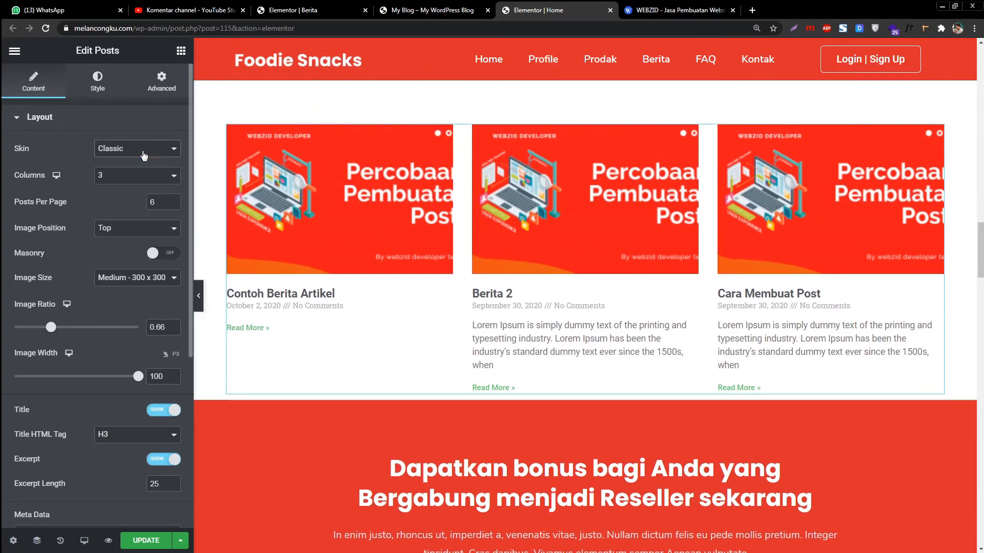
click(135, 148)
click(133, 172)
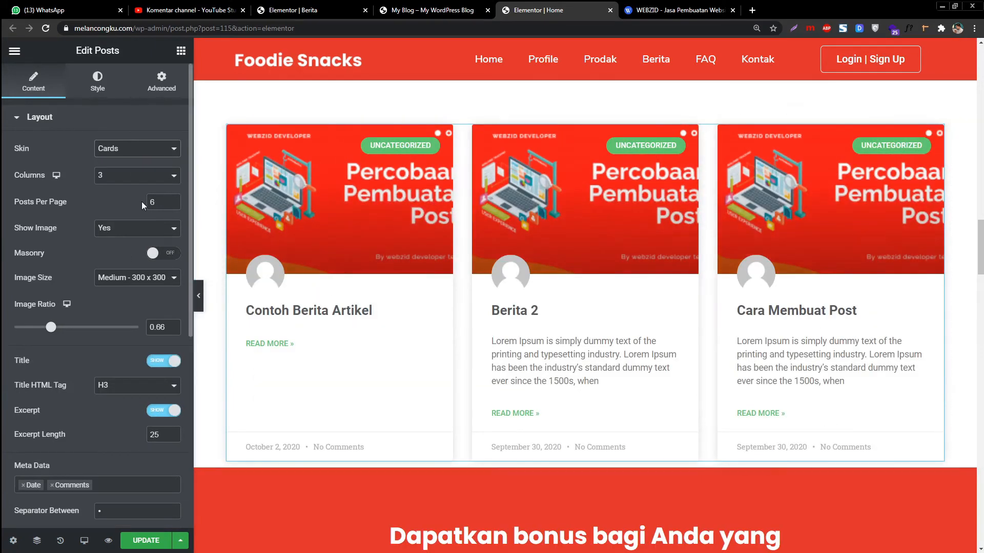
- Try the posts grid with 2, 1 and 4 columns, and return it to 3 columns
click(142, 182)
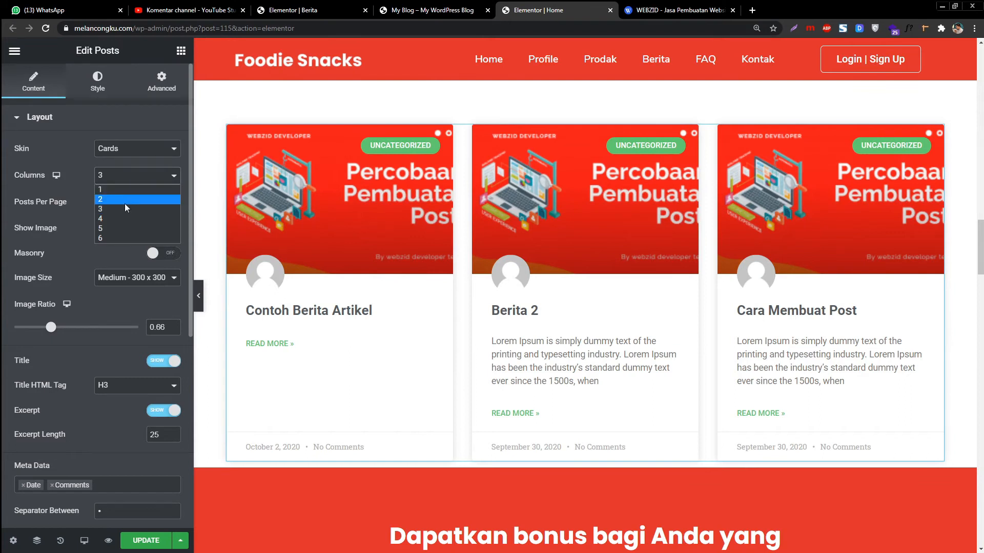
click(124, 201)
click(124, 181)
click(118, 189)
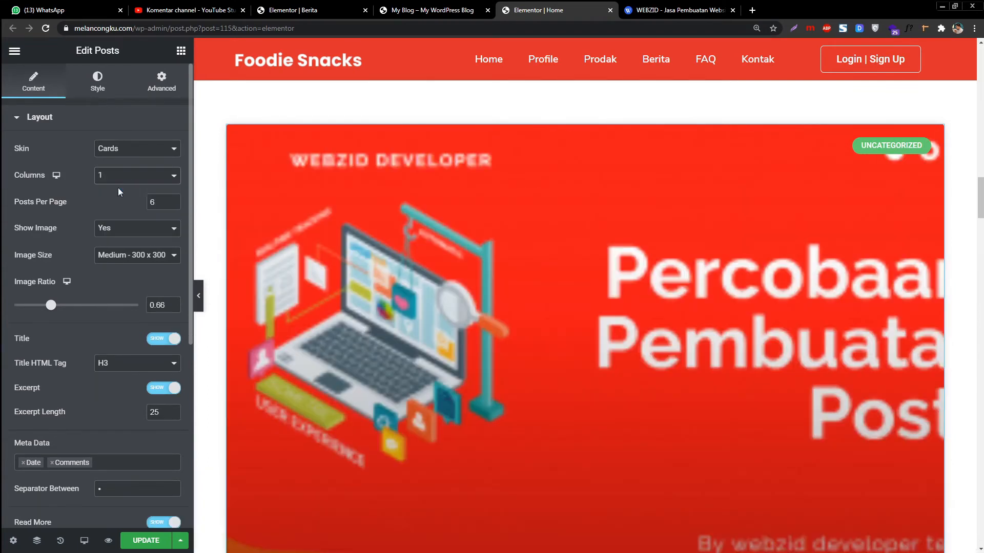
click(127, 179)
click(120, 208)
click(120, 180)
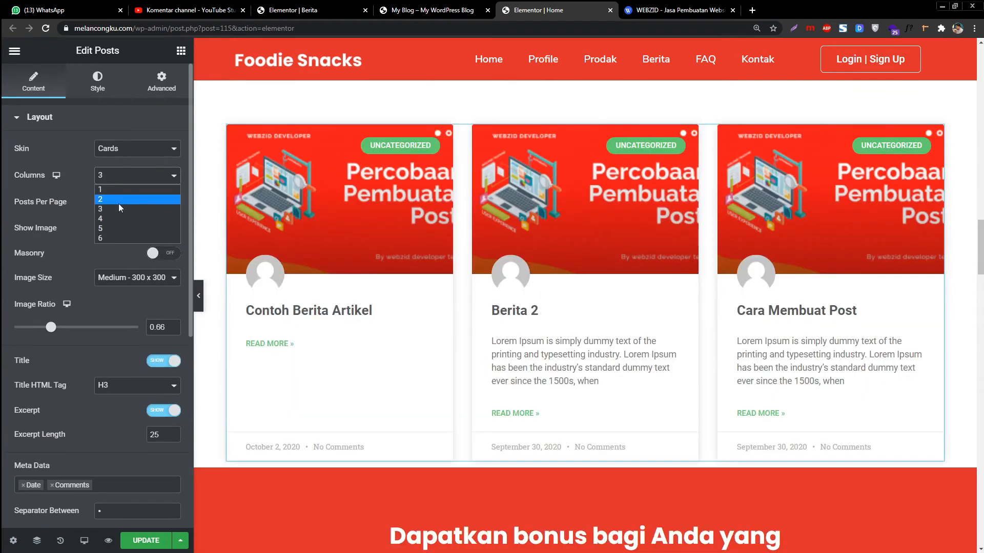
click(116, 217)
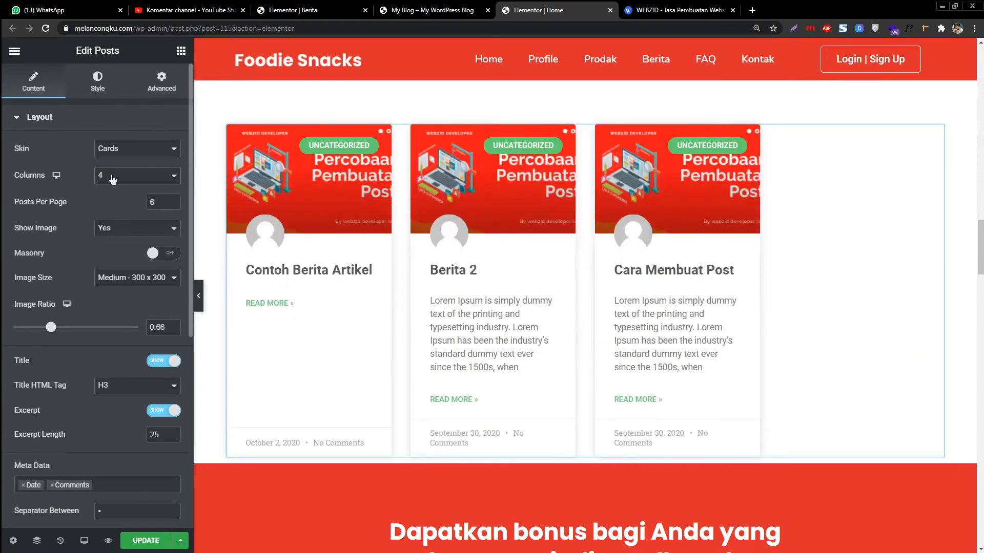
click(119, 178)
click(114, 208)
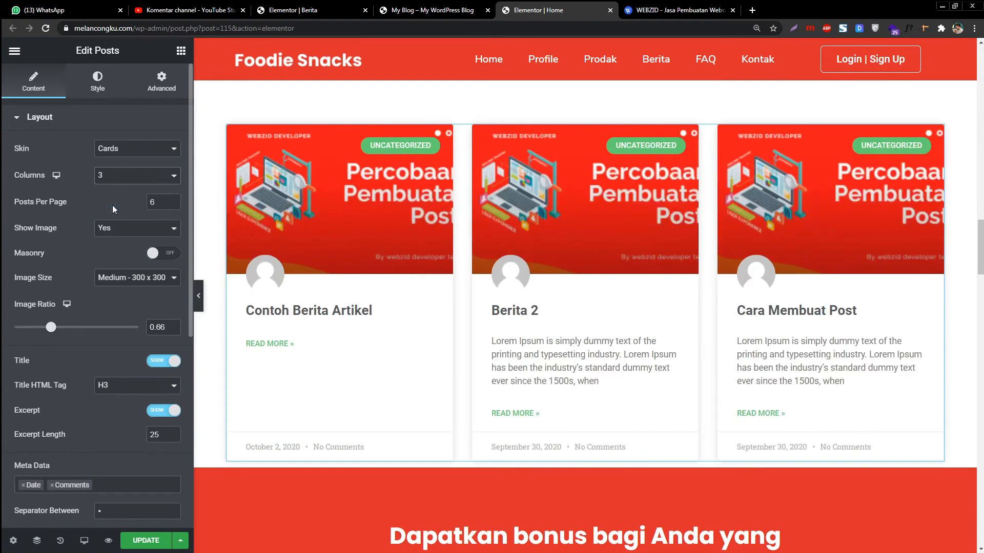
- Set the post cards' image size to Full and the image ratio to 0.51
scroll(123, 208, down, 3)
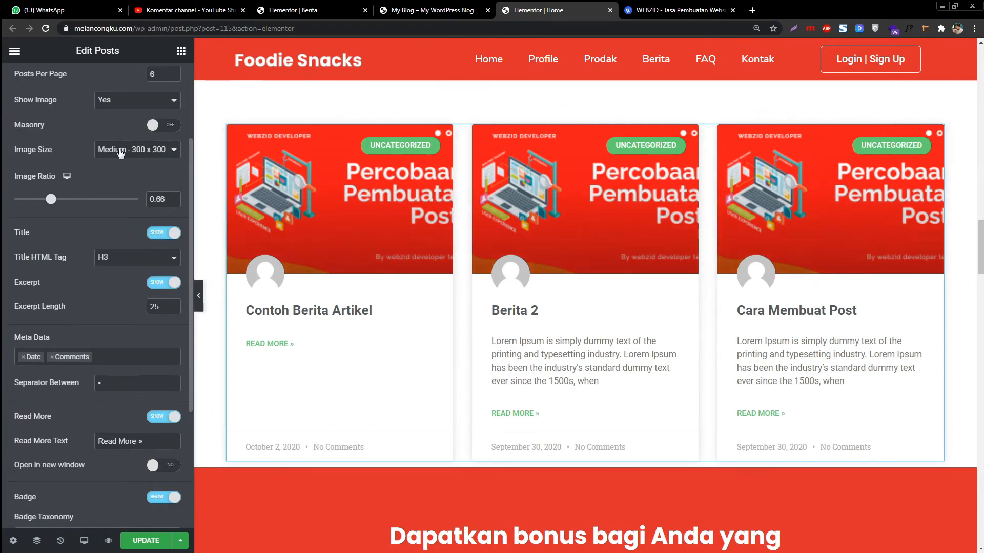
click(136, 149)
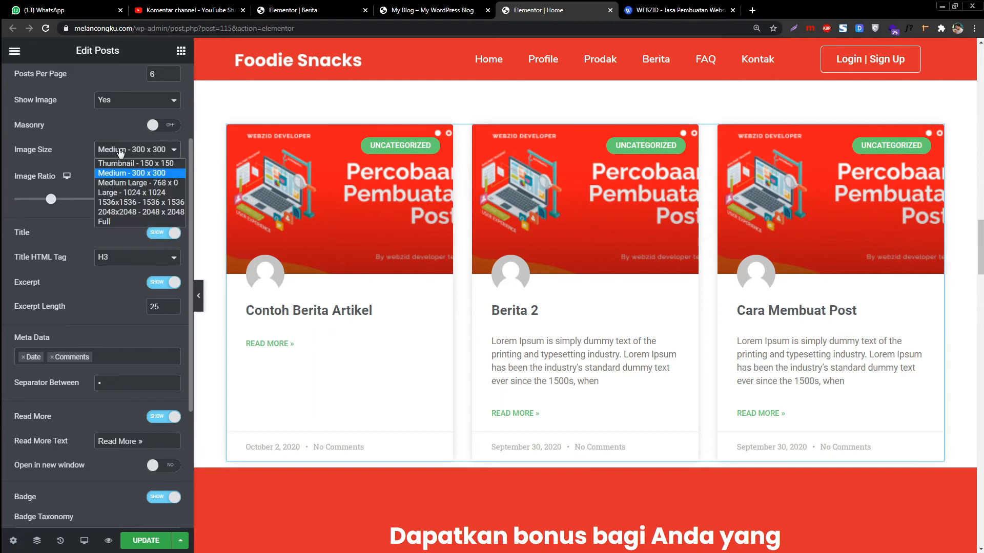
click(113, 221)
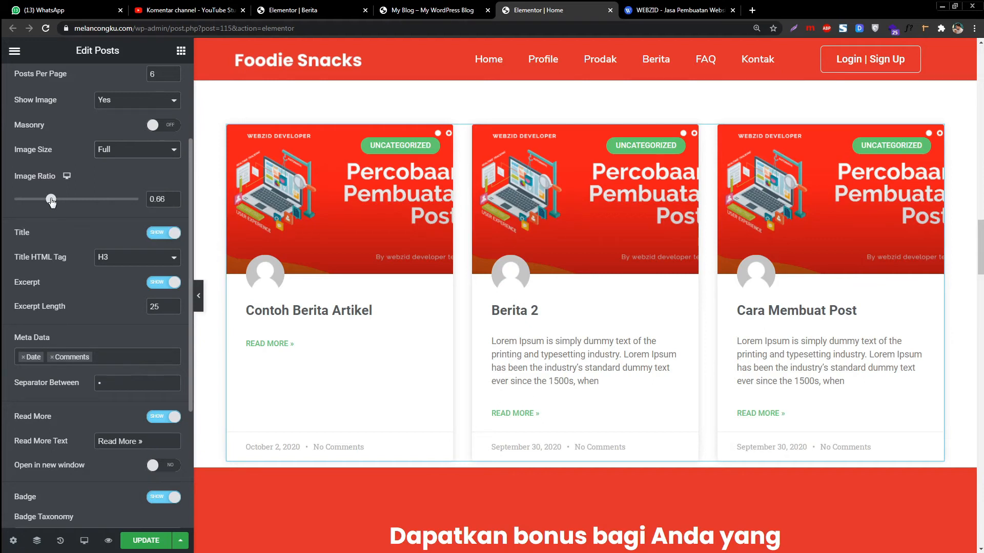
drag(51, 201, 42, 203)
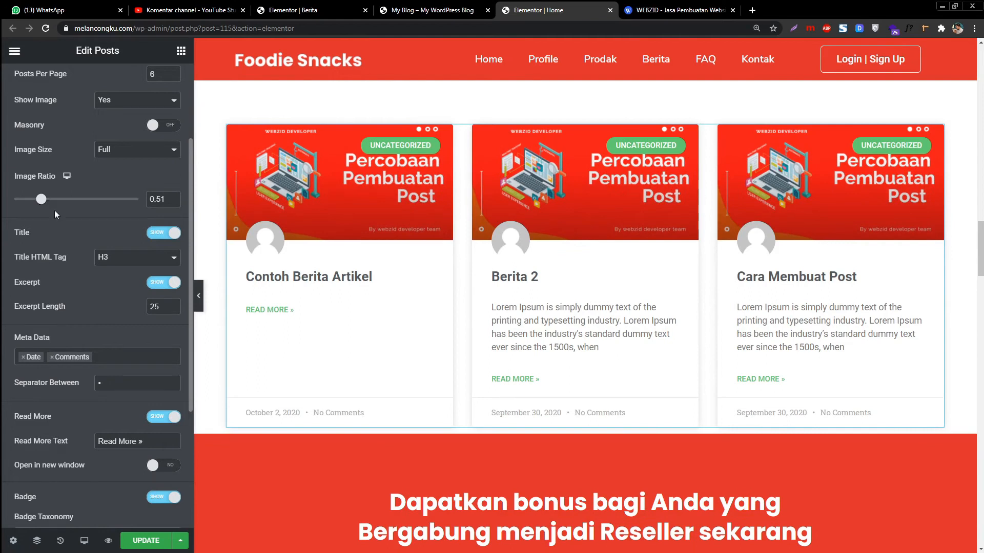
- Switch the post cards' title and excerpt off and back on to compare the layouts
click(159, 233)
click(158, 237)
click(158, 237)
click(159, 237)
scroll(157, 236, down, 1)
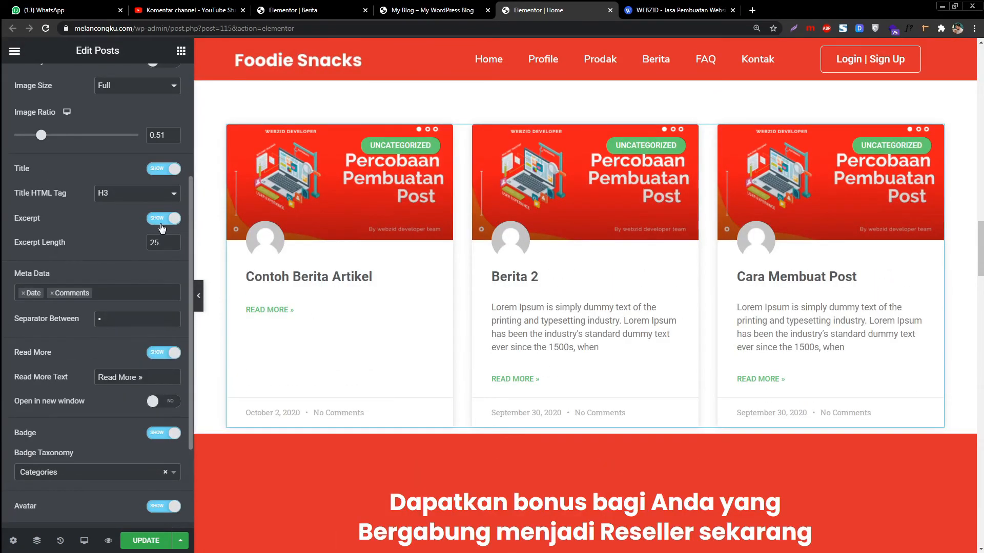
click(162, 228)
click(161, 224)
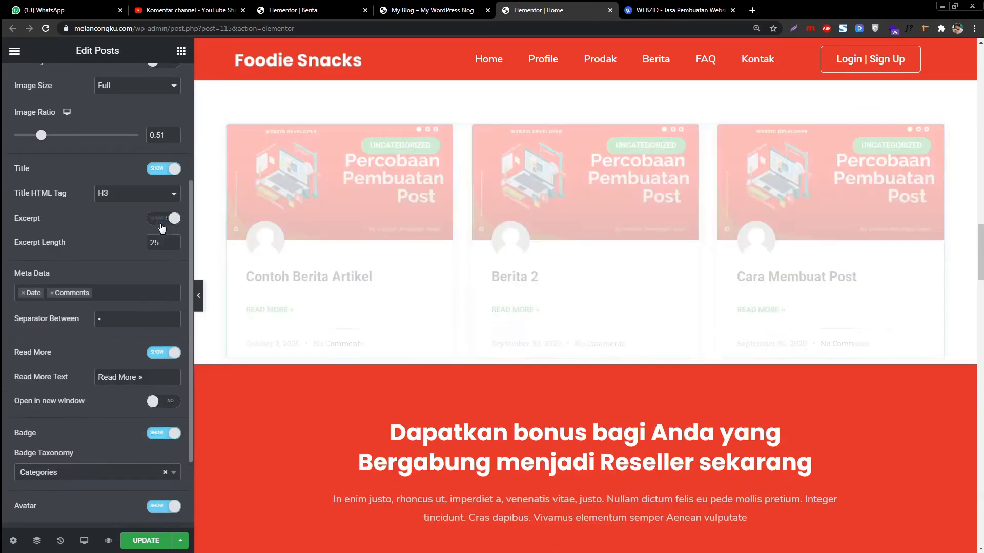
click(162, 224)
click(162, 224)
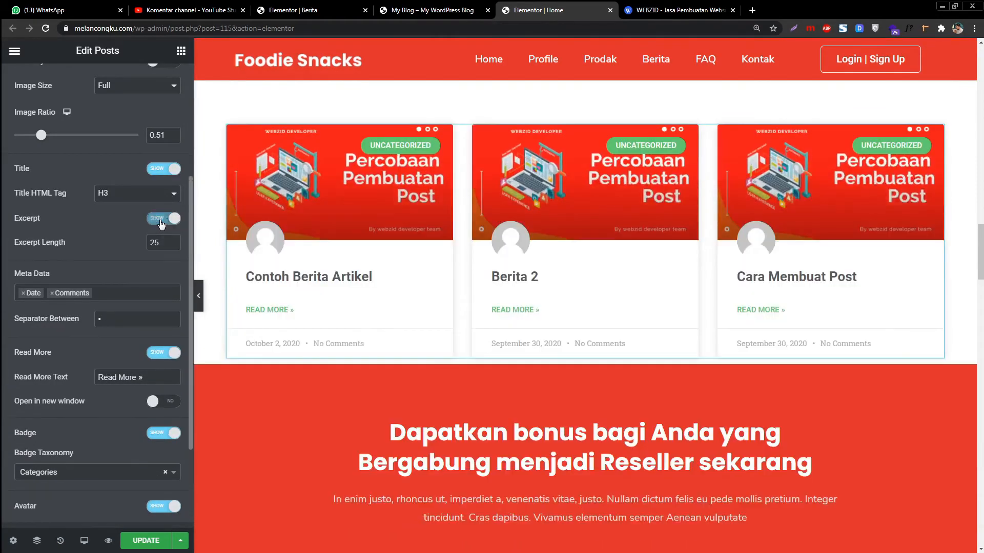
- Remove Comments from the post cards' meta data, and switch Read More off and back on
scroll(160, 220, down, 1)
scroll(161, 220, down, 1)
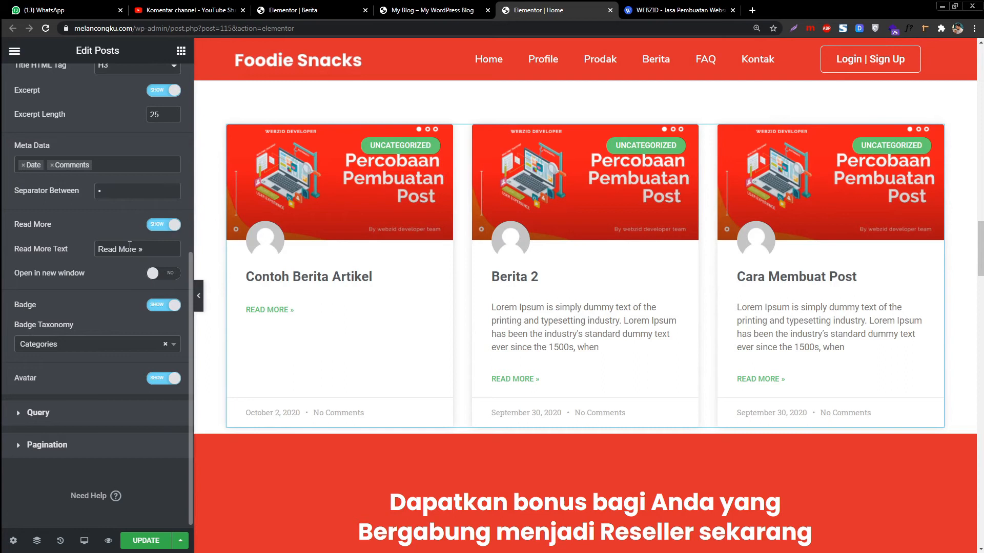
click(52, 166)
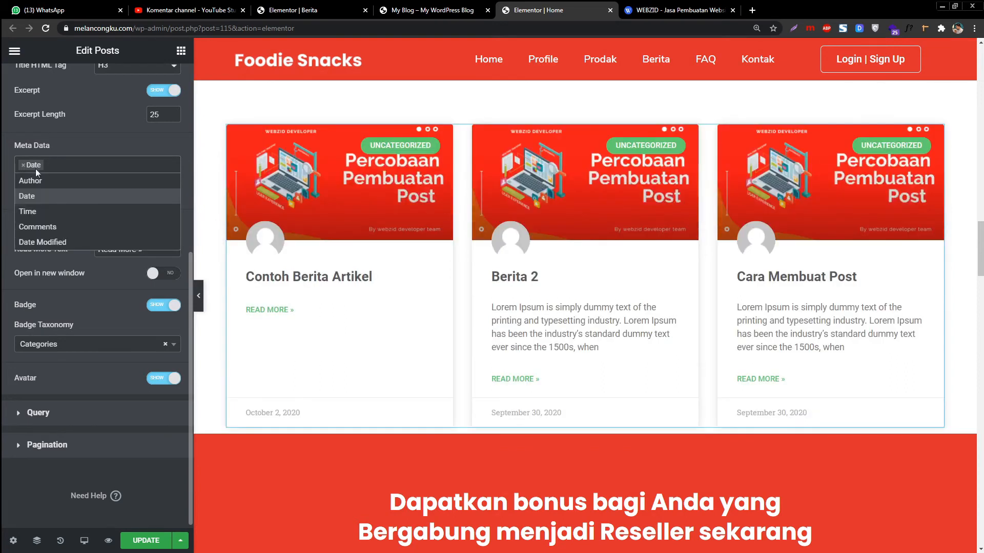
click(93, 149)
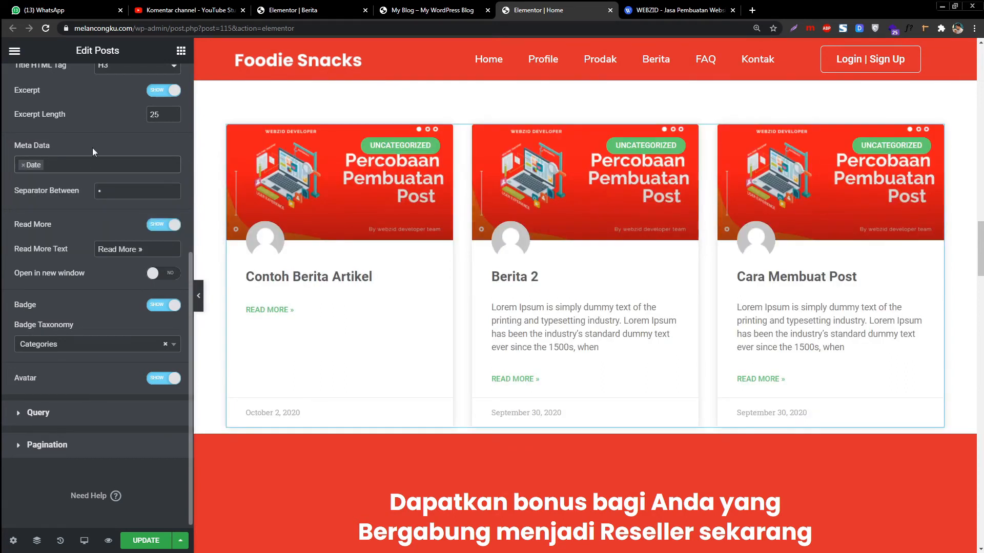
click(152, 225)
click(156, 245)
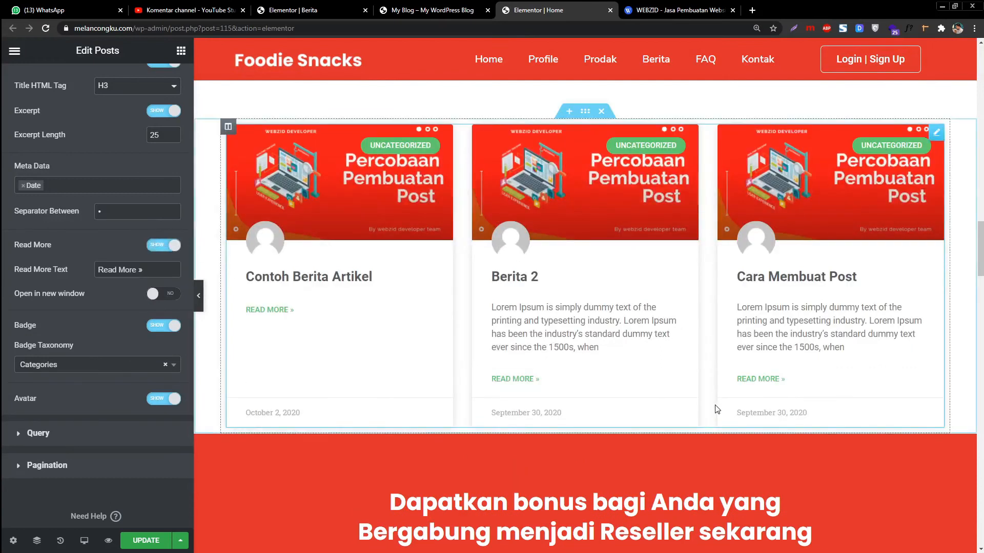
- Give the section holding the post cards a minimum height of 653 px
scroll(717, 409, up, 2)
click(585, 213)
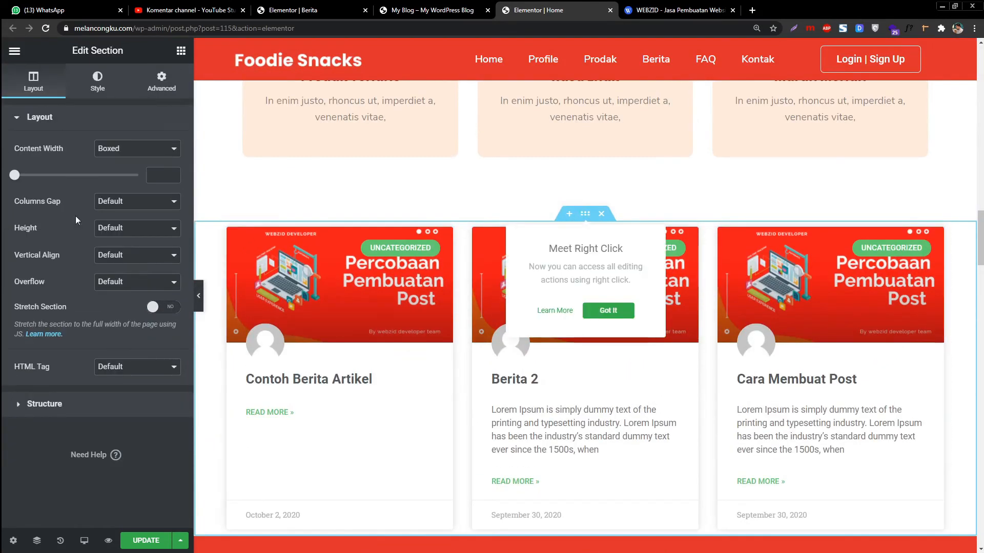
click(102, 203)
click(109, 211)
click(113, 231)
click(115, 259)
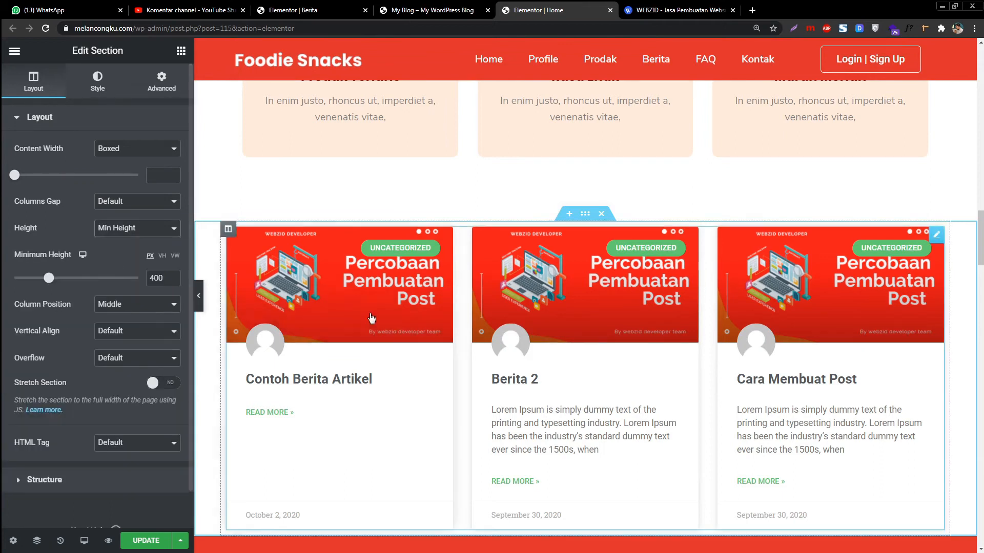
drag(55, 281, 72, 282)
- Preview the posts section at full width with the editing panel hidden, and restore the panel
scroll(322, 311, up, 2)
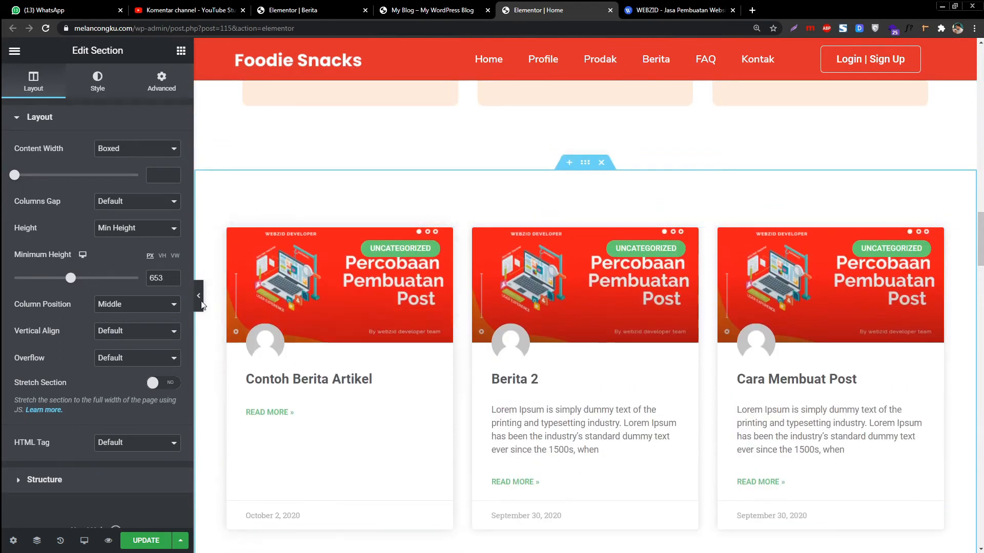
click(201, 302)
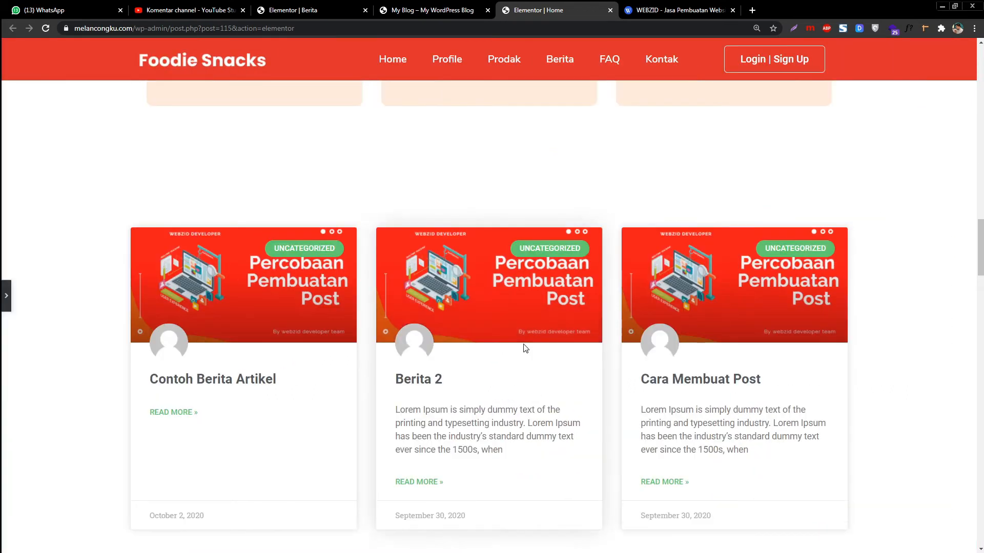
scroll(525, 345, down, 4)
click(4, 295)
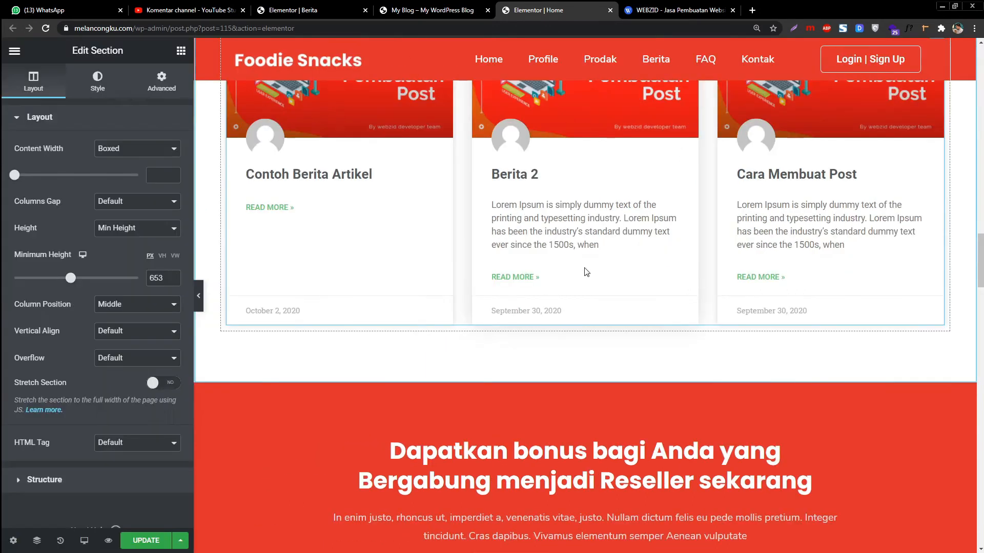
- Insert a single-column section between the post cards and the red bonus section
scroll(586, 272, down, 1)
mouse_move(585, 327)
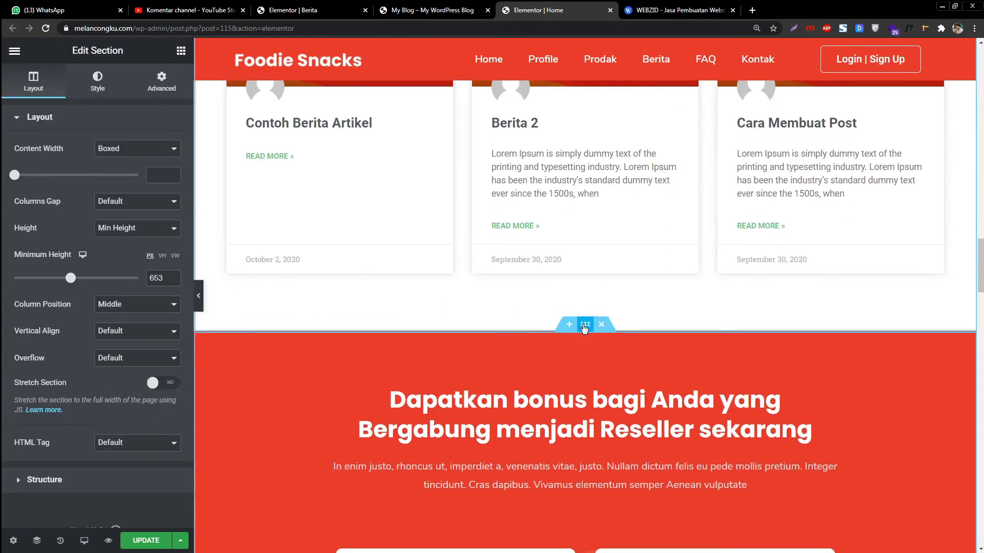
click(568, 324)
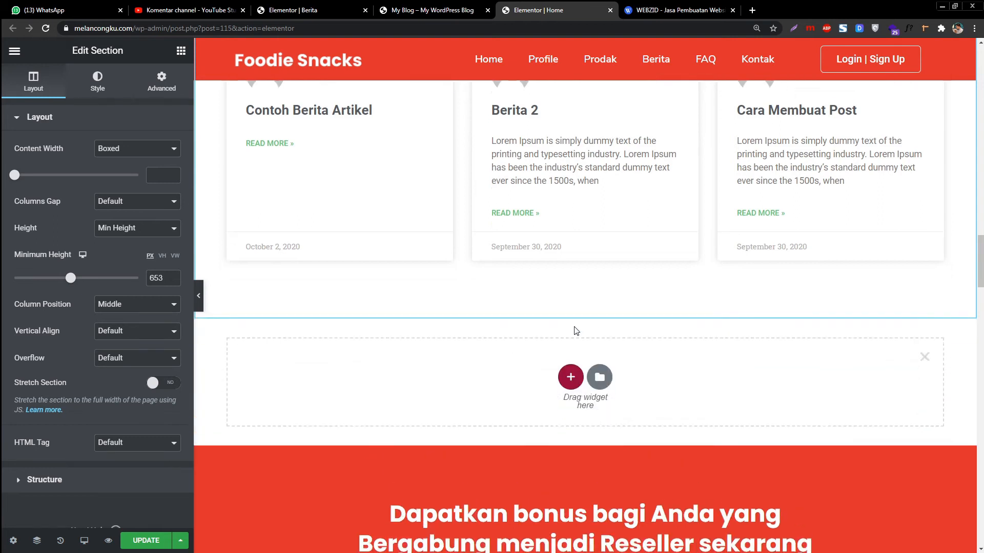
click(563, 295)
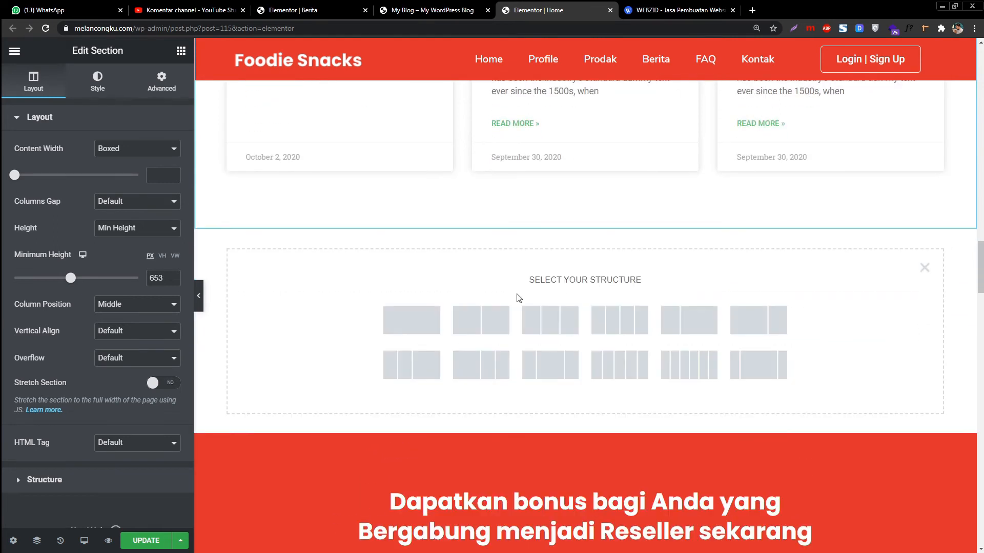
click(425, 327)
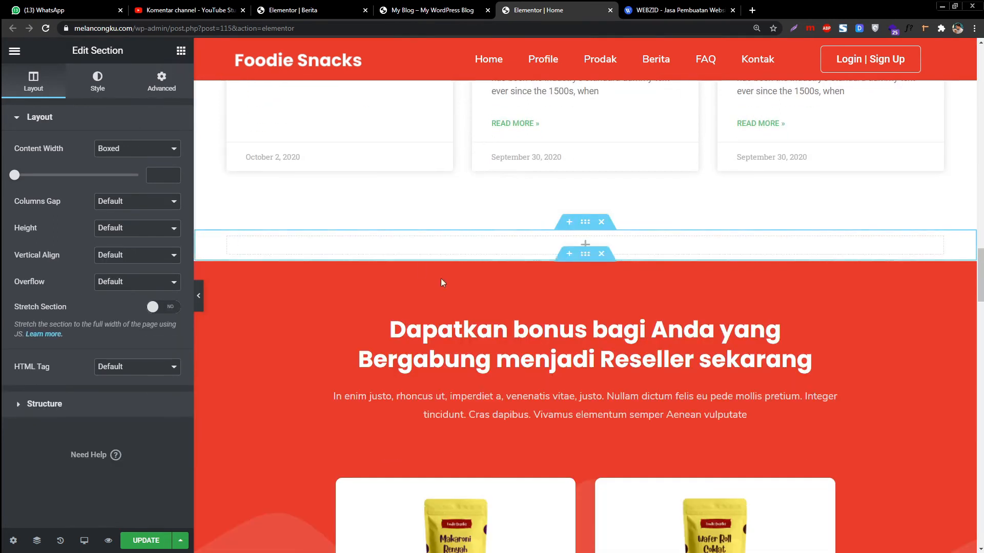
- Find the EAE - Post List widget and place it in the new empty section
click(181, 51)
scroll(108, 360, down, 10)
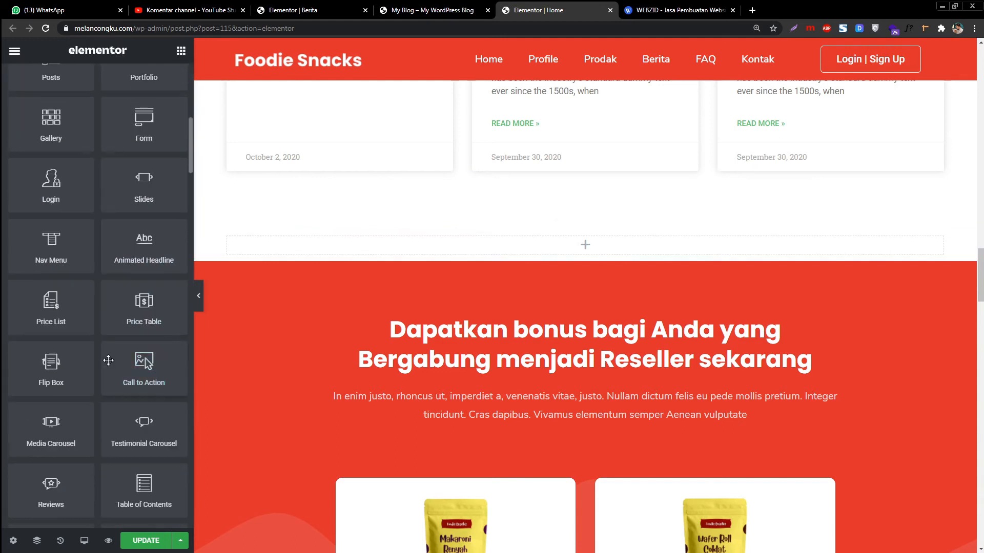
scroll(108, 360, down, 15)
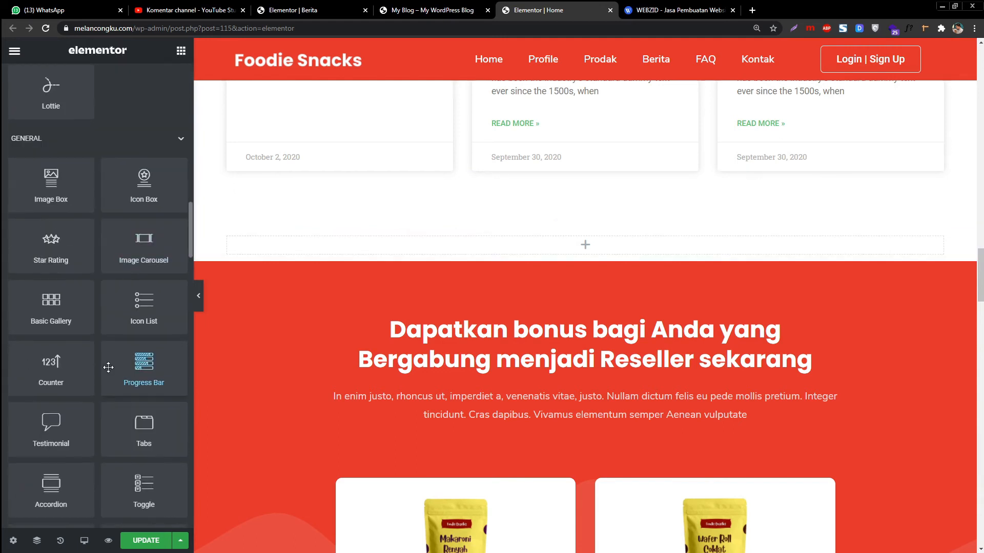
scroll(98, 362, down, 7)
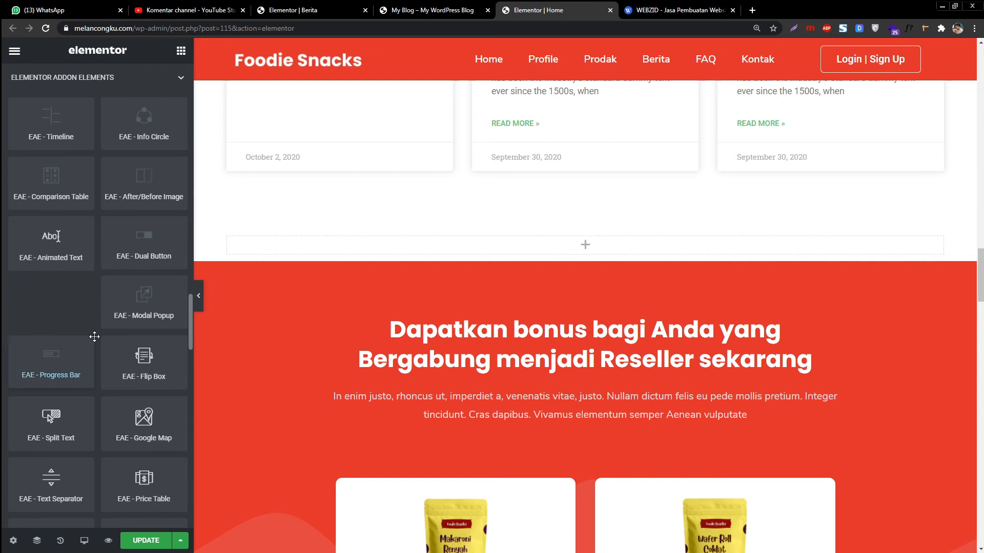
scroll(95, 327, up, 2)
scroll(105, 308, down, 6)
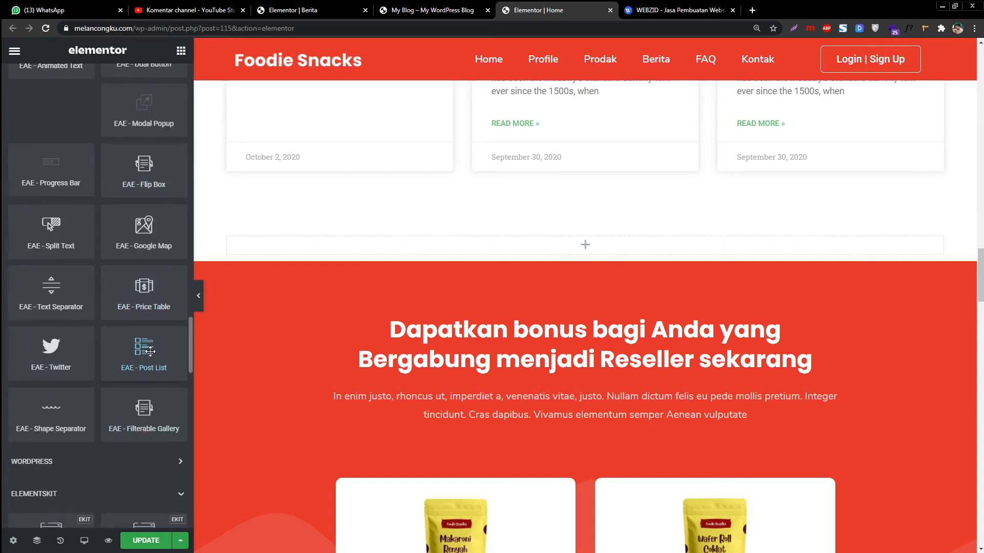
drag(374, 260, 473, 242)
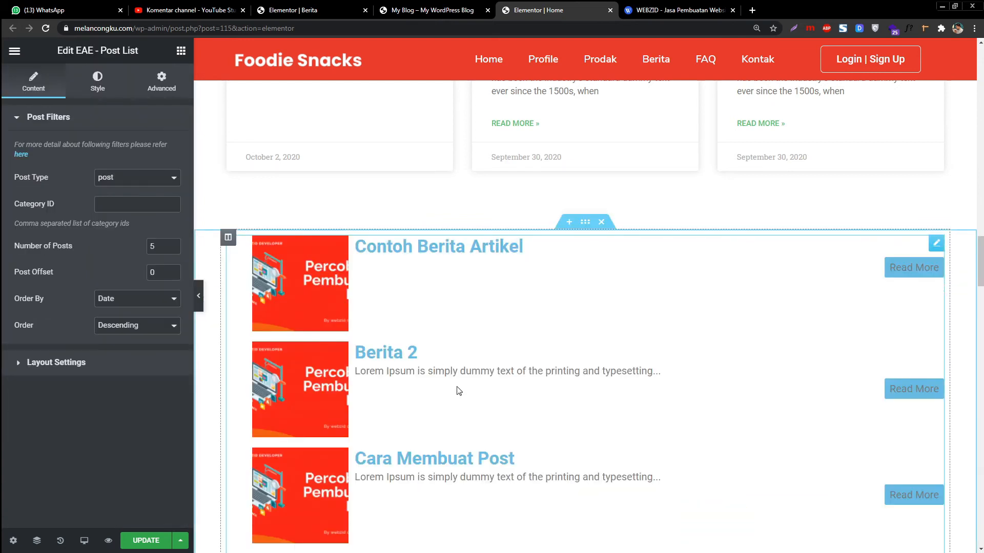
- Try the page and attachment post types in the Post List widget, and return it to post
click(134, 180)
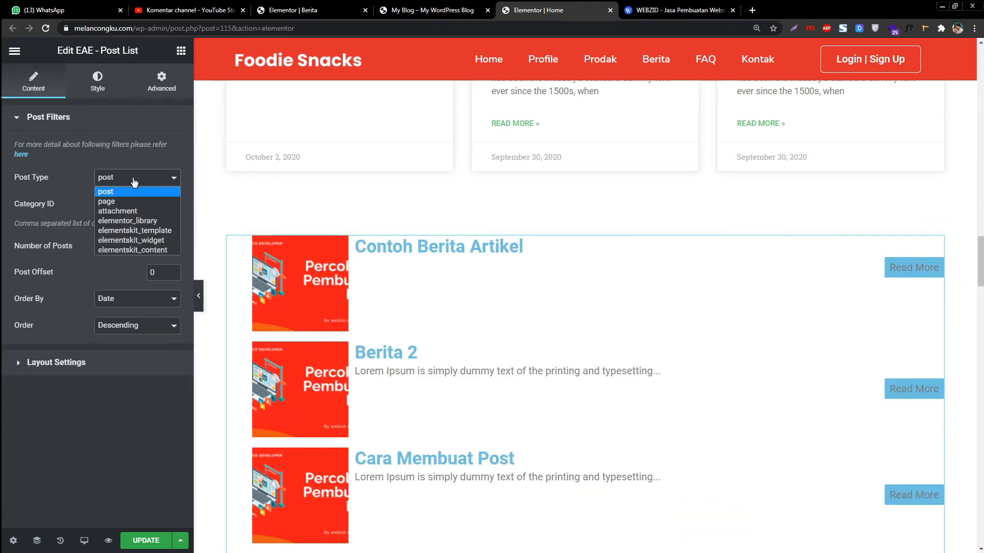
click(130, 177)
click(131, 176)
click(125, 201)
click(134, 178)
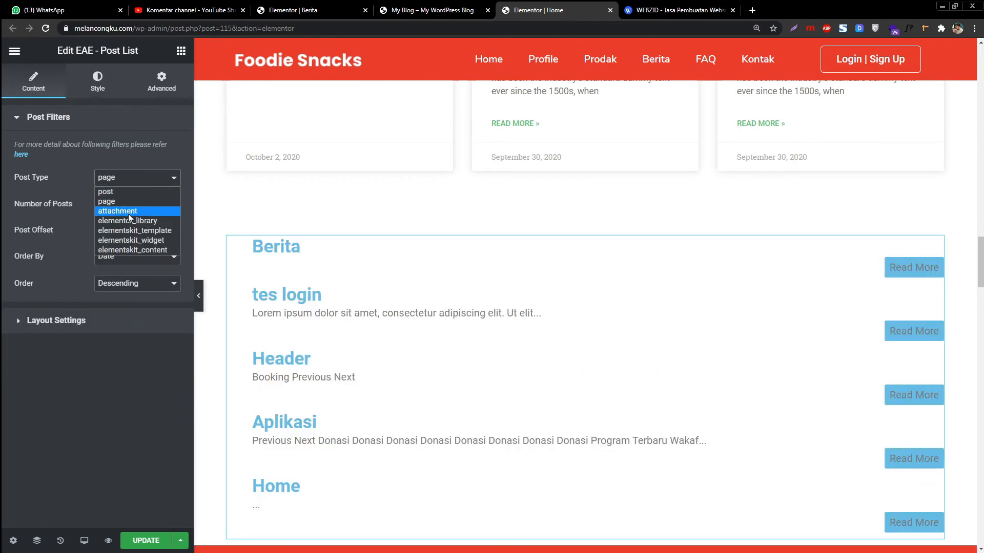
click(128, 212)
click(129, 180)
click(124, 194)
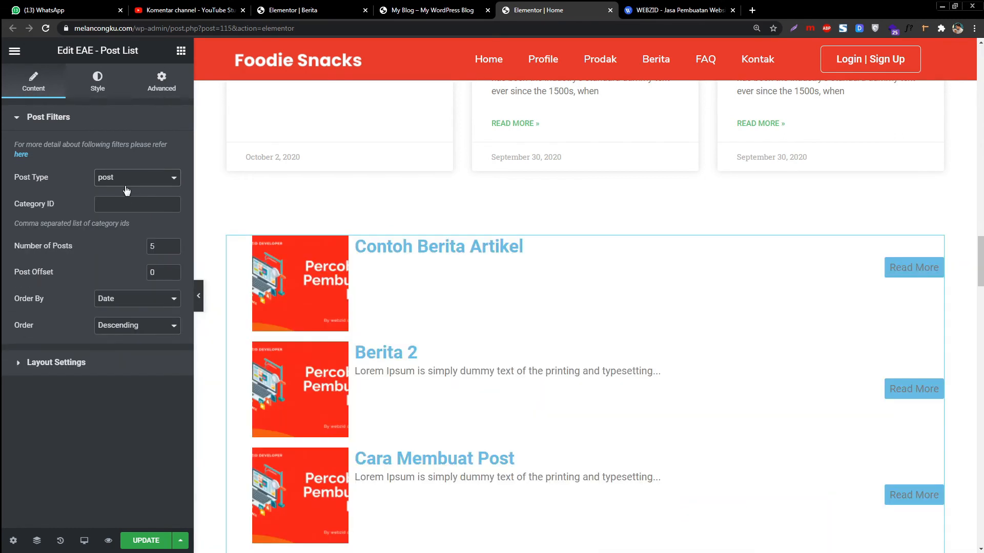
- Delete the EAE - Post List widget from the section above the red bonus section
scroll(301, 316, down, 4)
scroll(361, 378, up, 2)
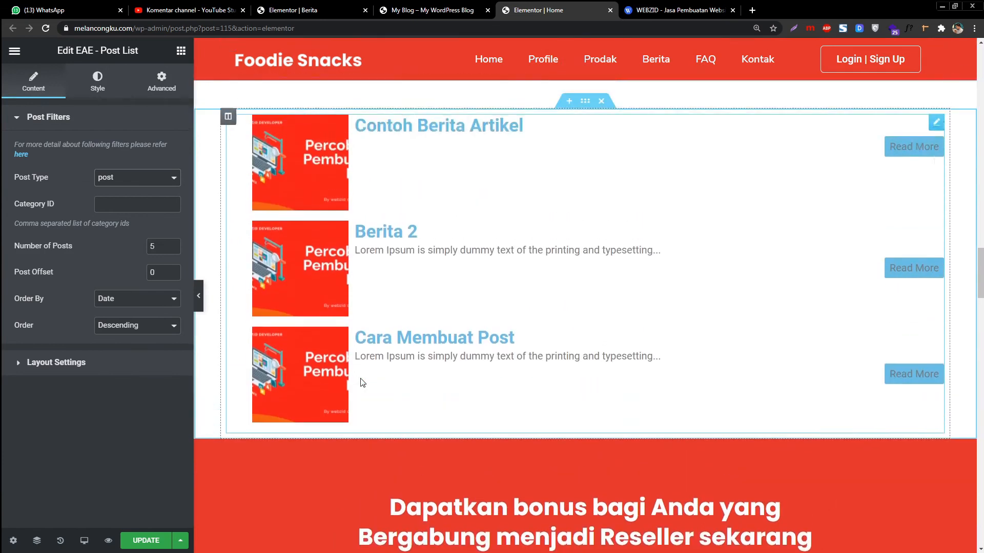
right_click(451, 213)
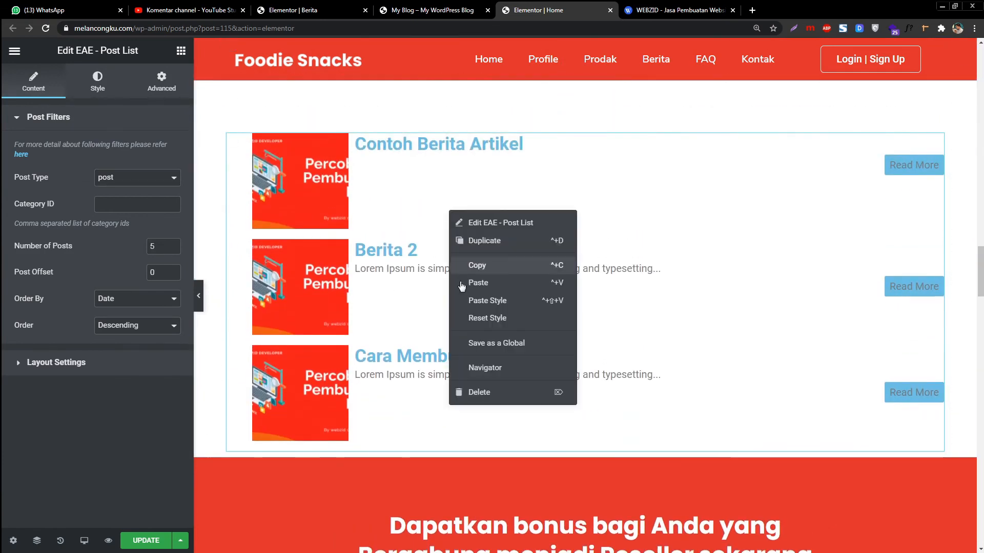
click(469, 394)
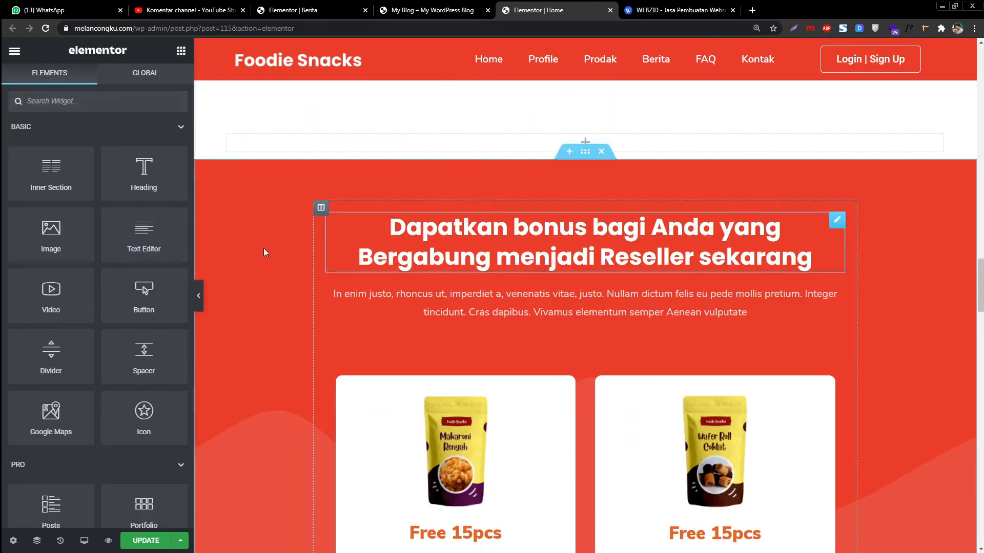
- Find the ElementsKit Blog Posts widget and place it in the emptied section
scroll(266, 250, down, 4)
scroll(198, 93, up, 5)
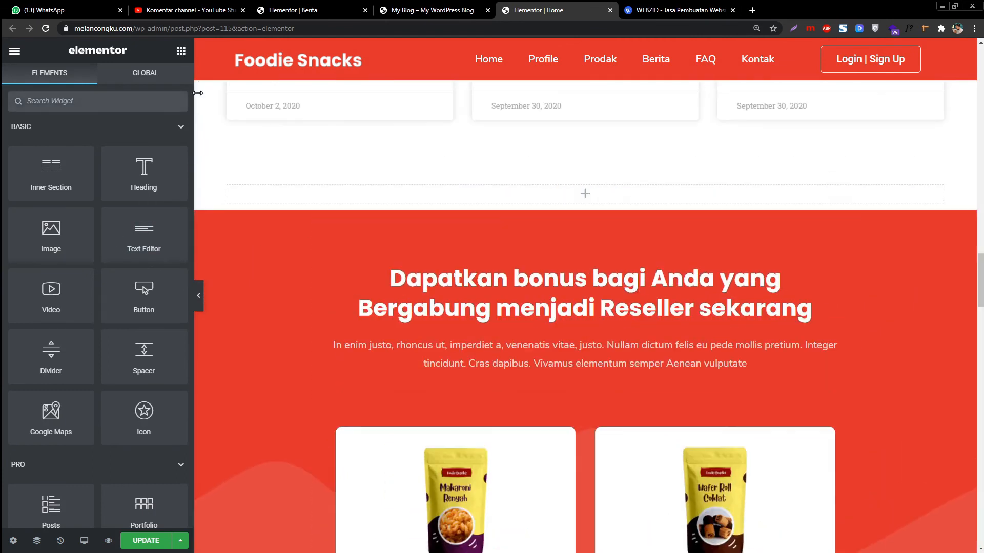
scroll(138, 274, down, 15)
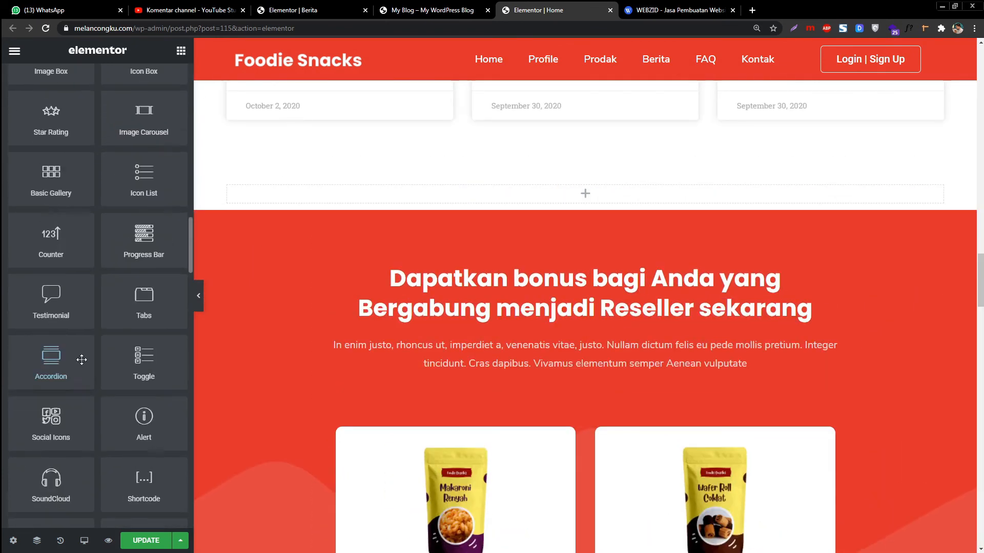
scroll(73, 222, down, 6)
scroll(126, 401, down, 10)
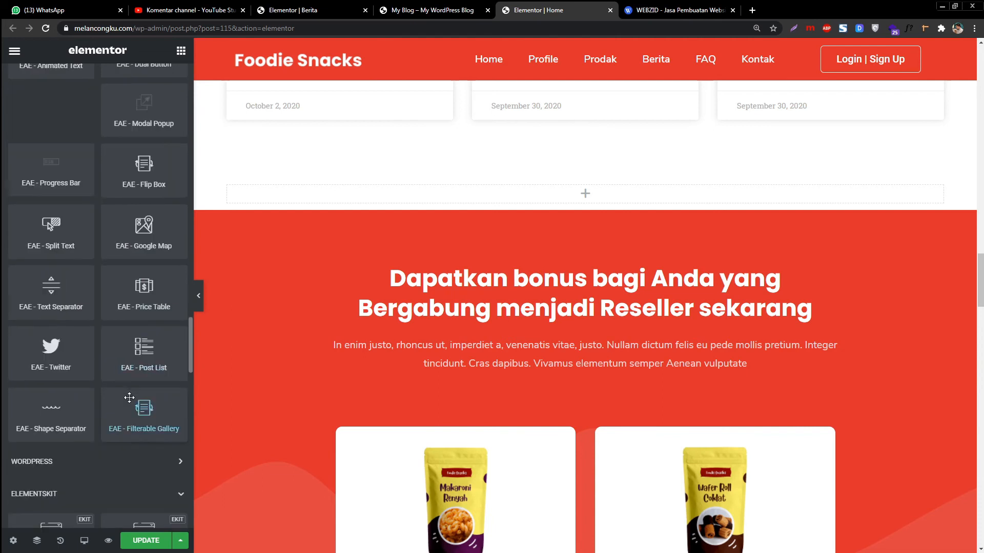
scroll(134, 368, down, 5)
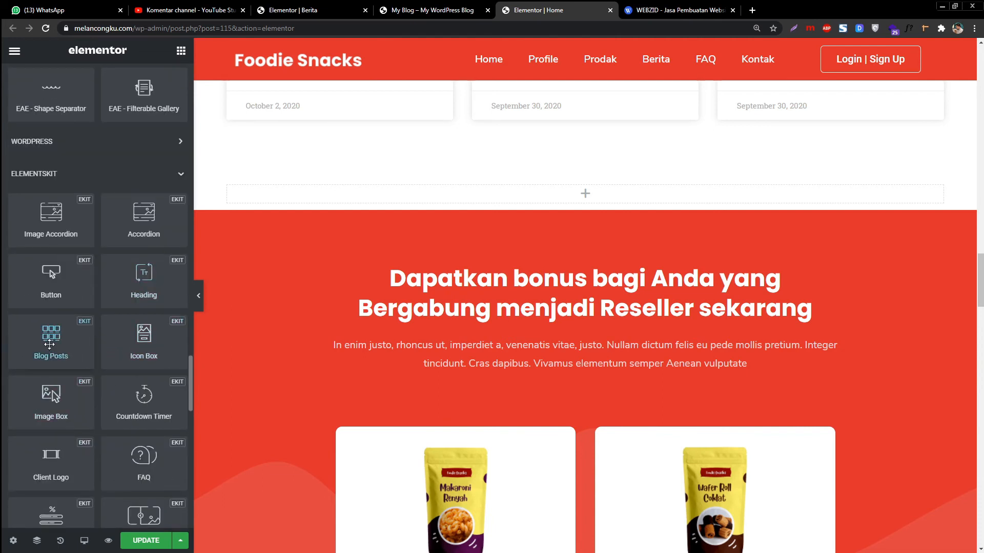
drag(384, 205, 386, 197)
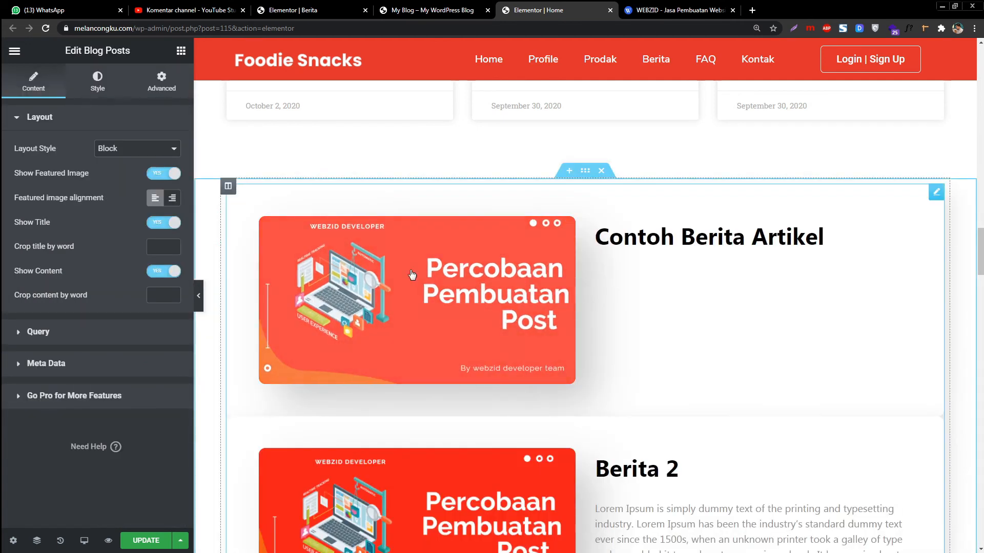
- Try the featured image alignments and layout styles of the Blog Posts widget, and choose Grid With Thumb
click(172, 198)
click(155, 199)
click(134, 148)
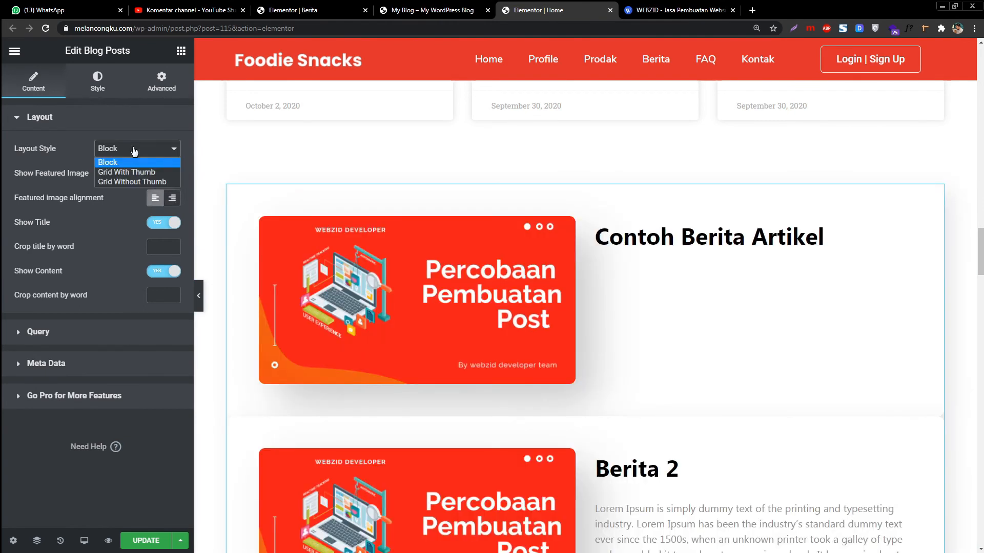
click(130, 171)
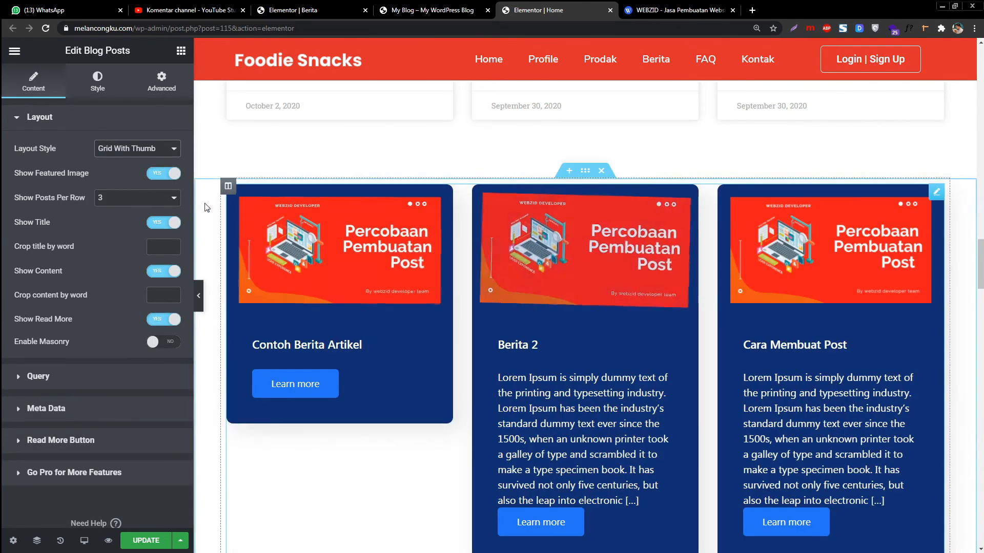
click(135, 149)
click(137, 182)
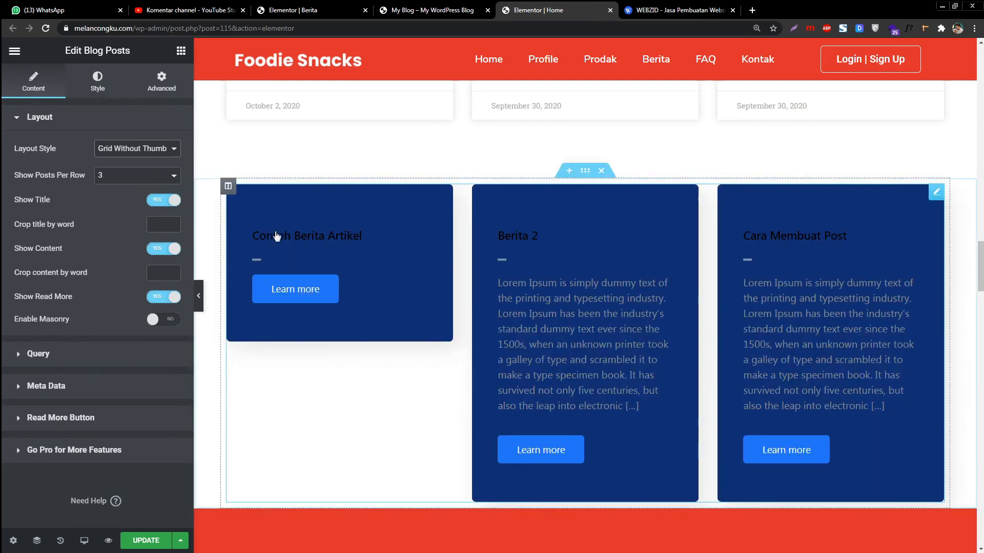
click(126, 149)
click(124, 158)
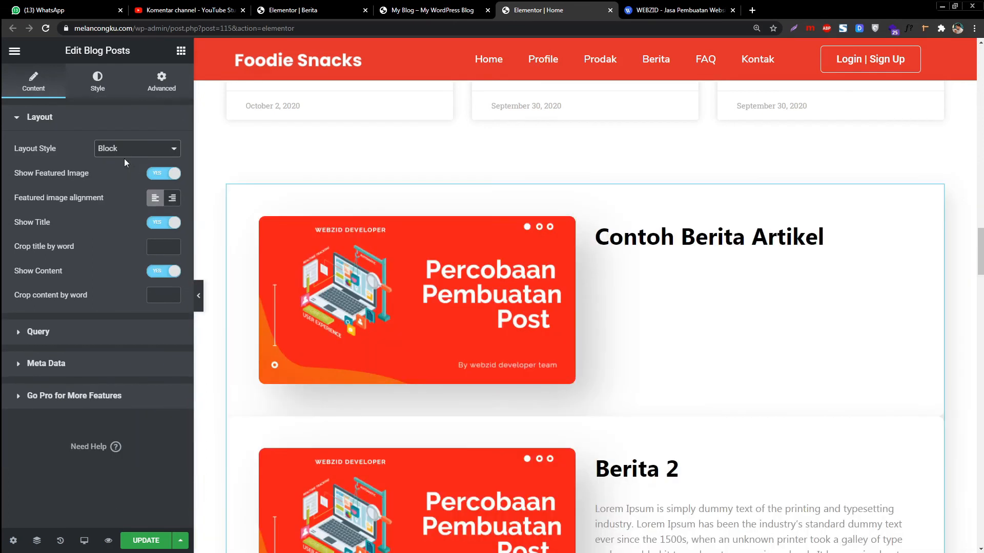
click(130, 149)
click(132, 167)
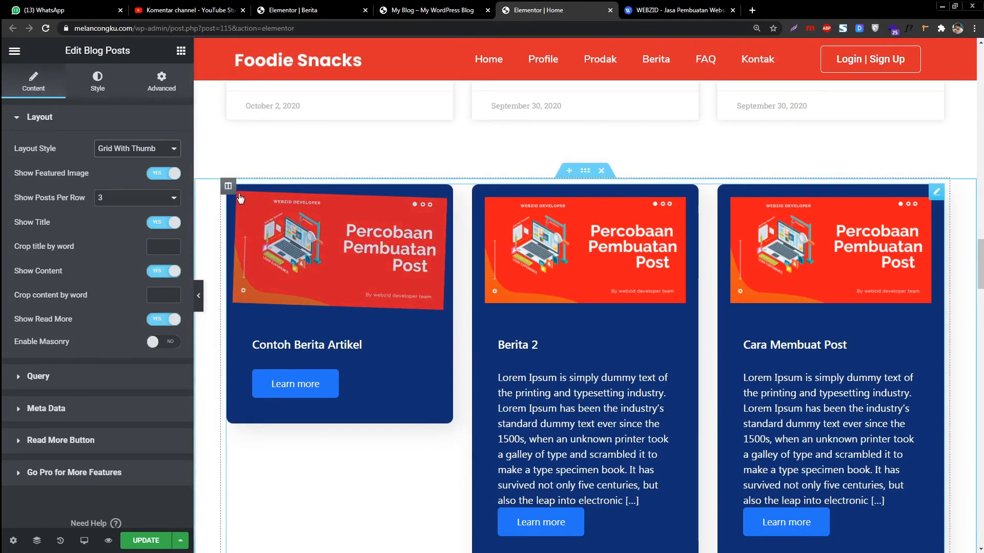
- Give the Blog Posts wrapper a classic background in light grey #E0E0E0
click(97, 82)
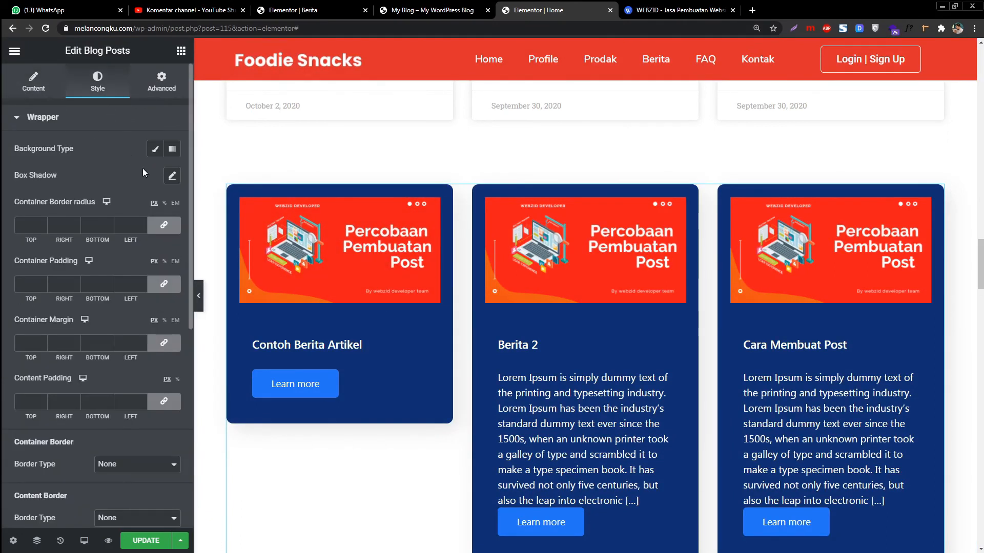
click(155, 149)
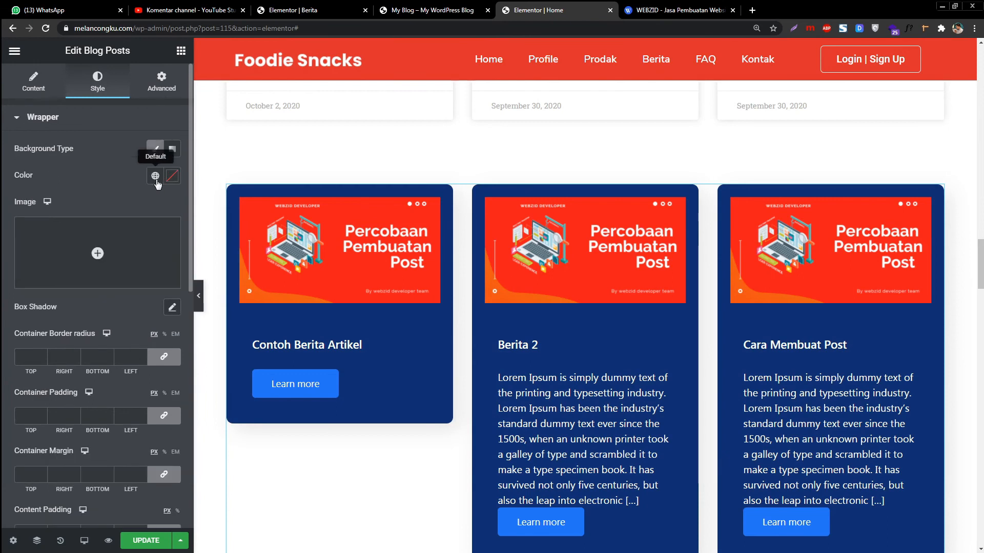
click(169, 179)
drag(127, 257, 3, 219)
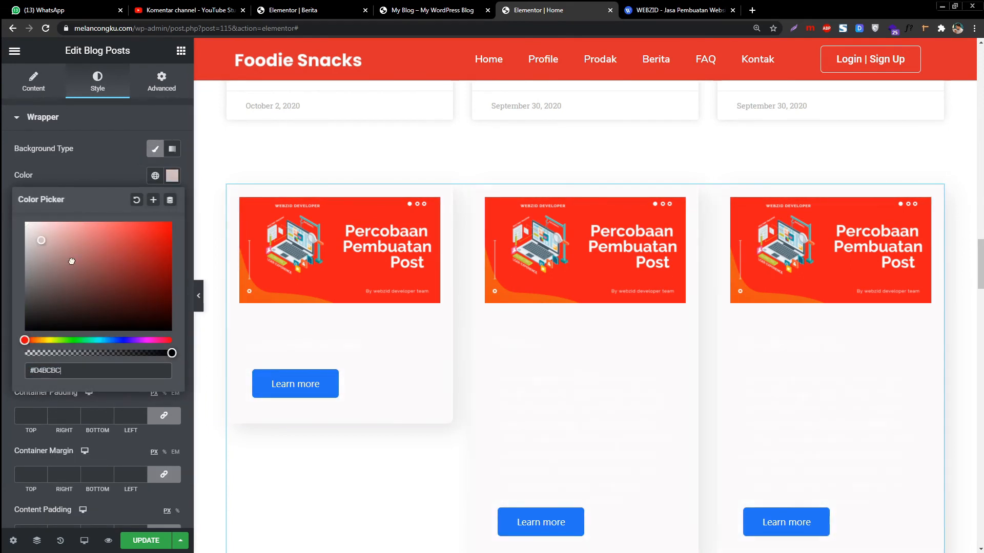
click(25, 235)
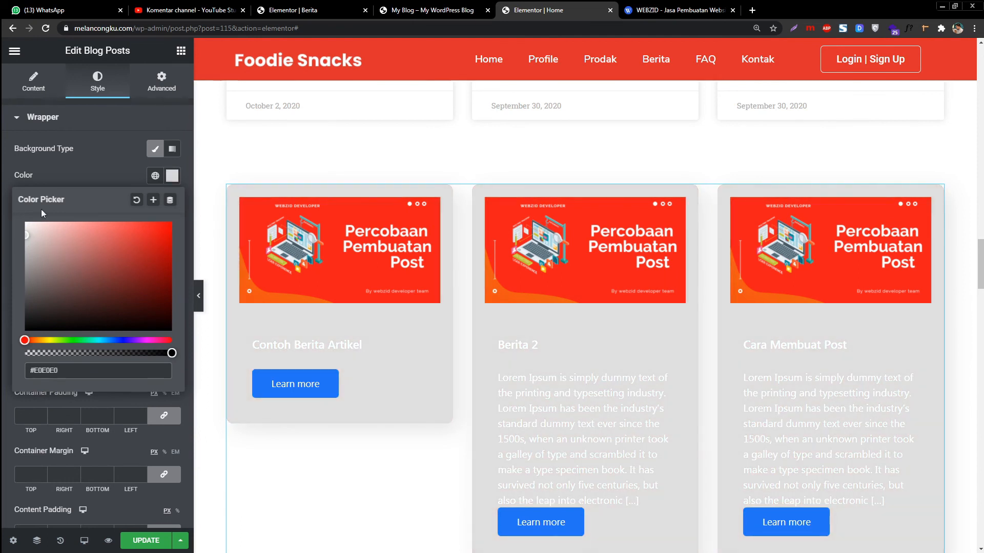
click(52, 129)
click(131, 125)
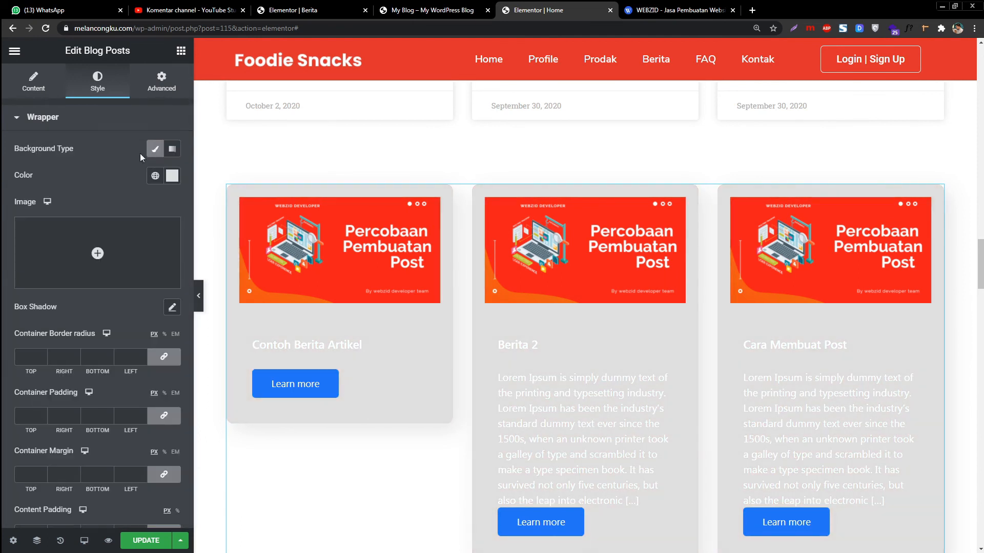
- Leave the wrapper without a background image and change its background color to white
click(140, 220)
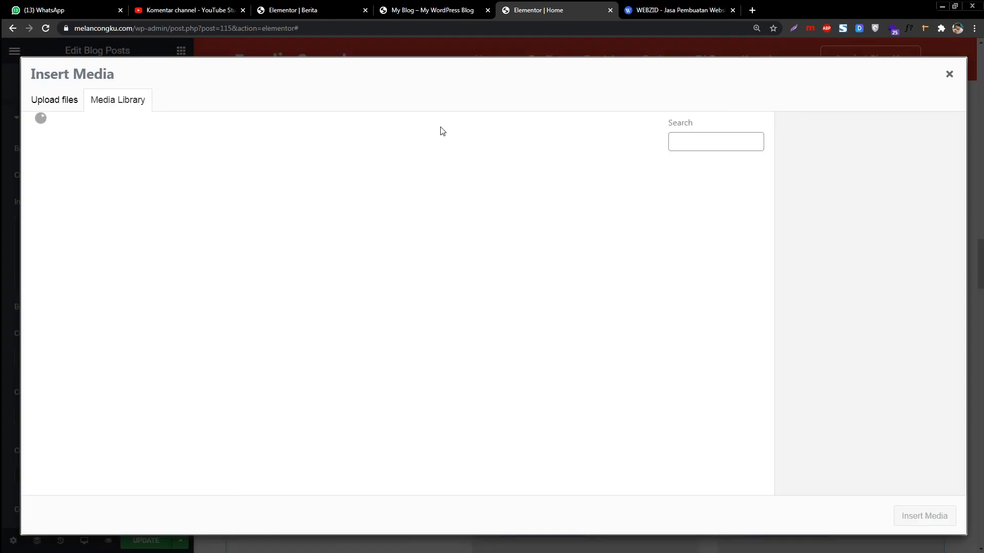
click(949, 74)
click(172, 176)
drag(111, 257, 2, 212)
click(98, 159)
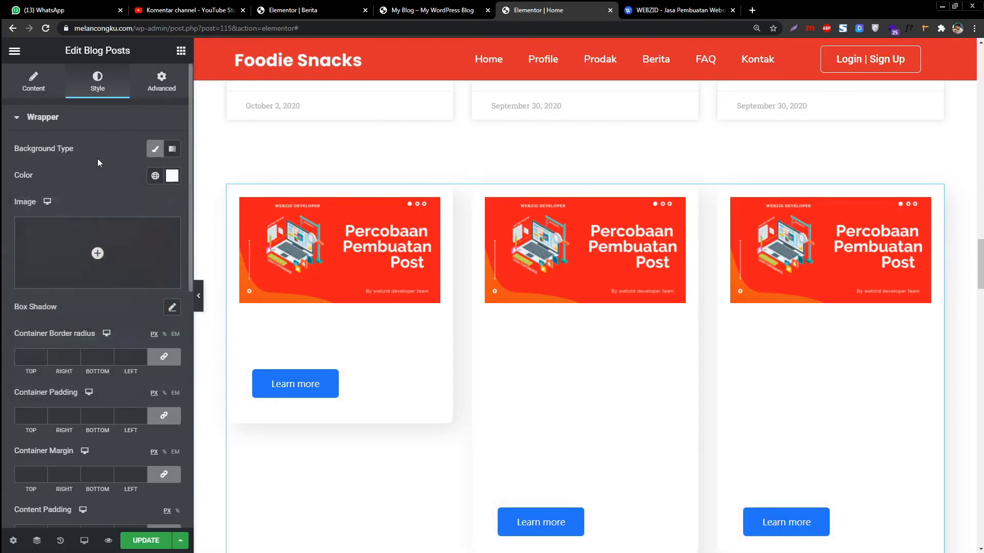
- Set the content text color of the blog posts to near-black #231D1D
scroll(127, 342, down, 1)
scroll(127, 339, down, 7)
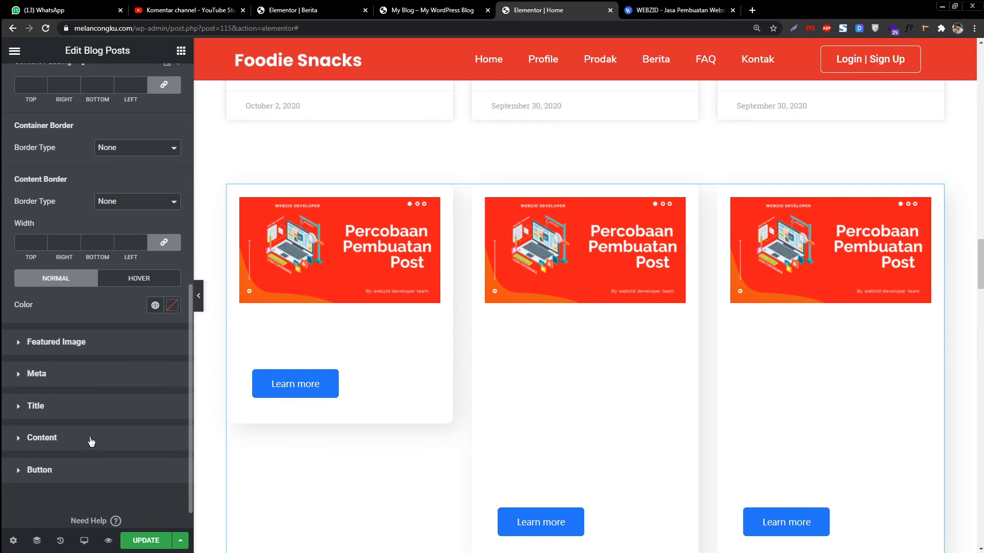
click(42, 438)
click(171, 278)
drag(70, 404, 51, 417)
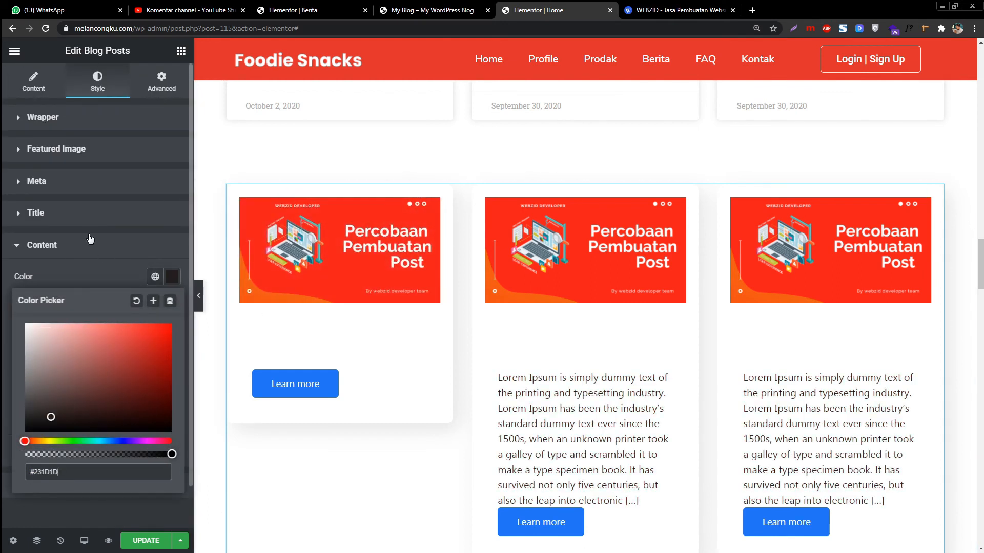
- Set the normal title color of the blog posts to near-black #201C1C
click(85, 214)
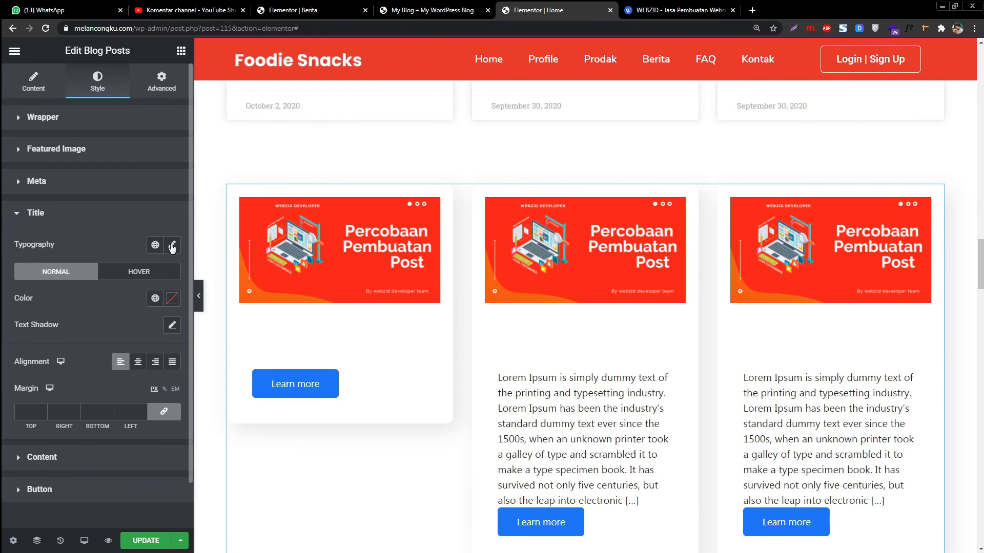
click(172, 299)
click(46, 427)
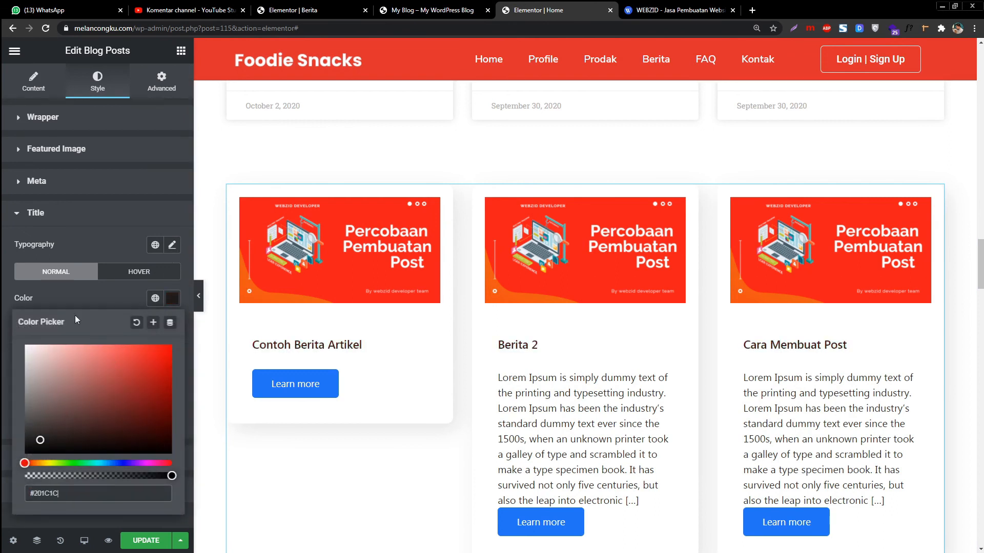
click(95, 248)
- Set the normal text color of the Learn more buttons to near-black
scroll(107, 353, down, 1)
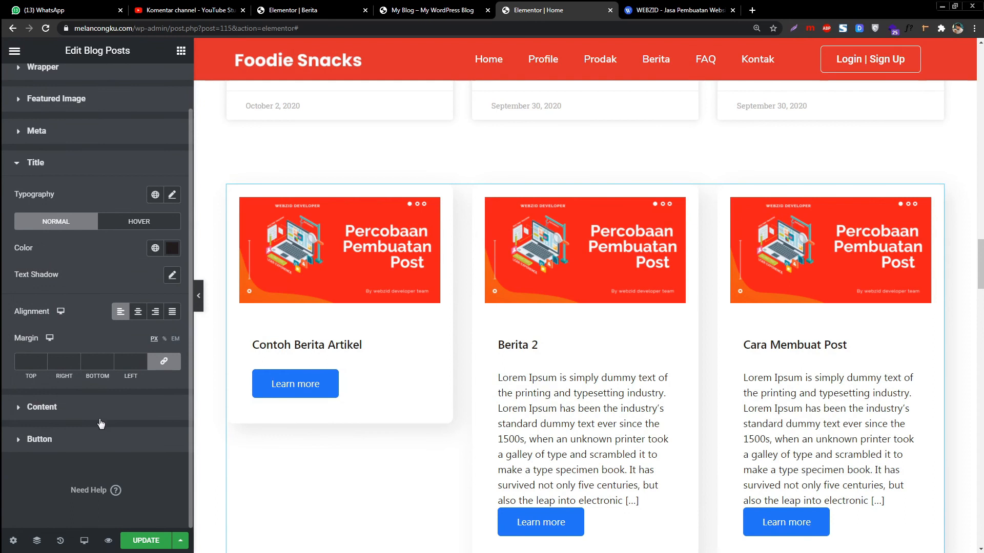
click(95, 439)
scroll(109, 385, down, 4)
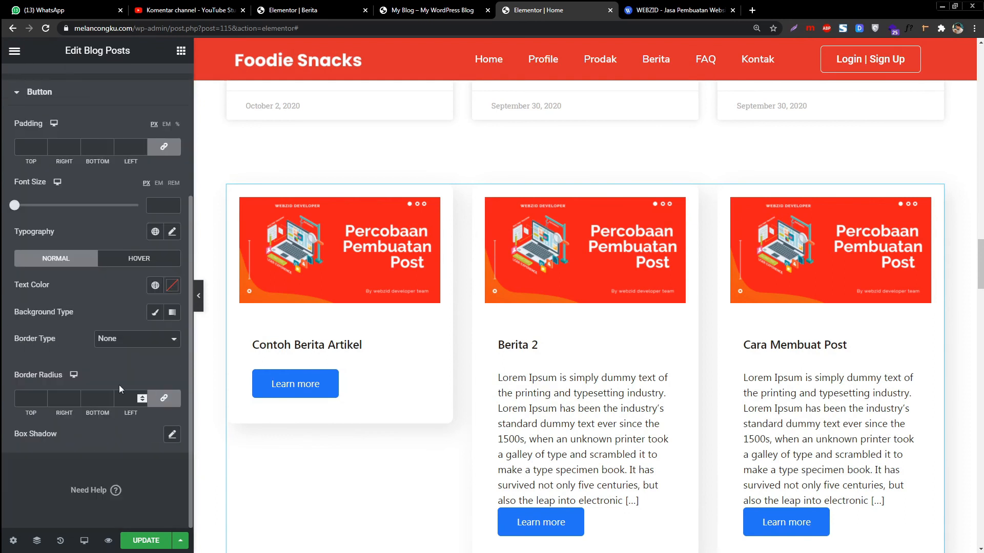
click(172, 286)
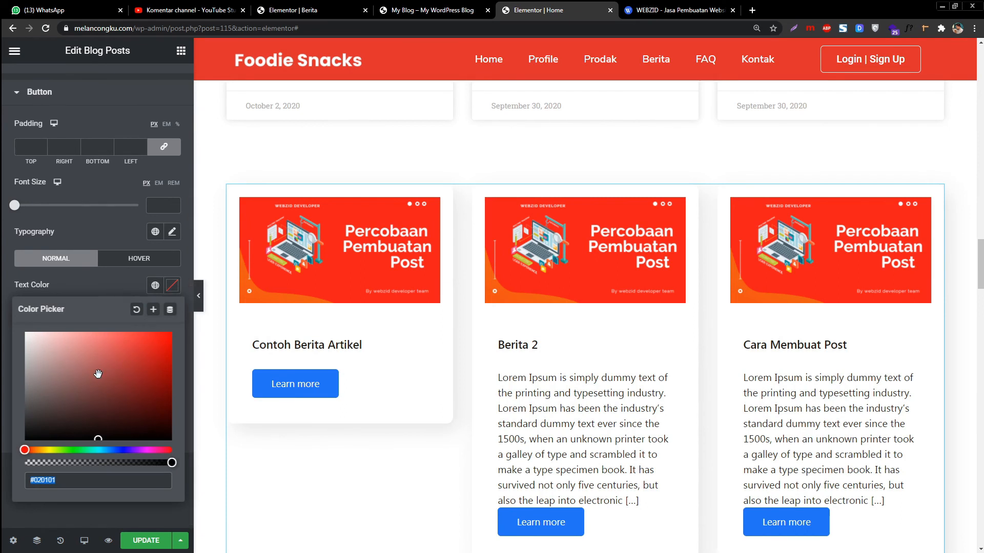
drag(95, 374, 70, 432)
click(93, 290)
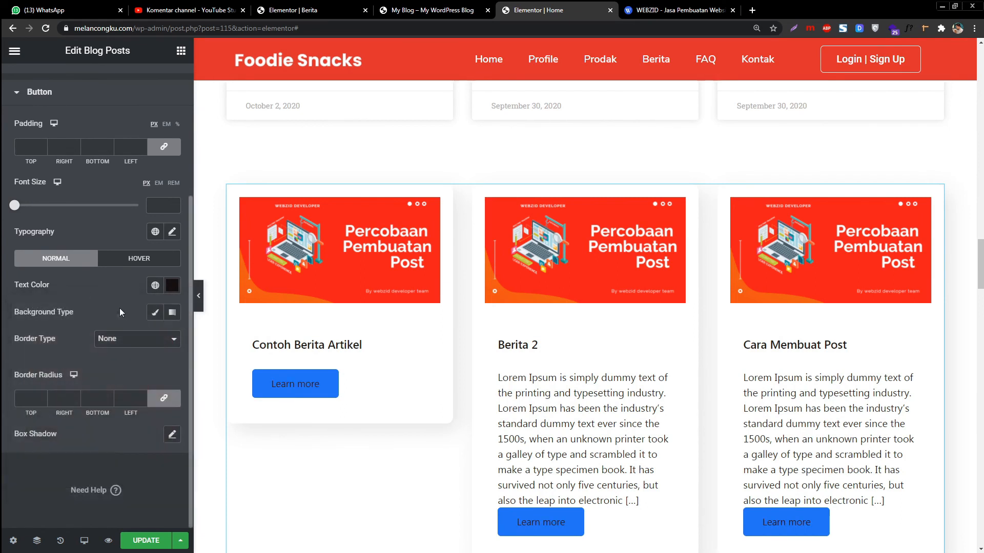
- Give the Learn more buttons a classic background in white #FFFFFF
click(155, 313)
click(172, 339)
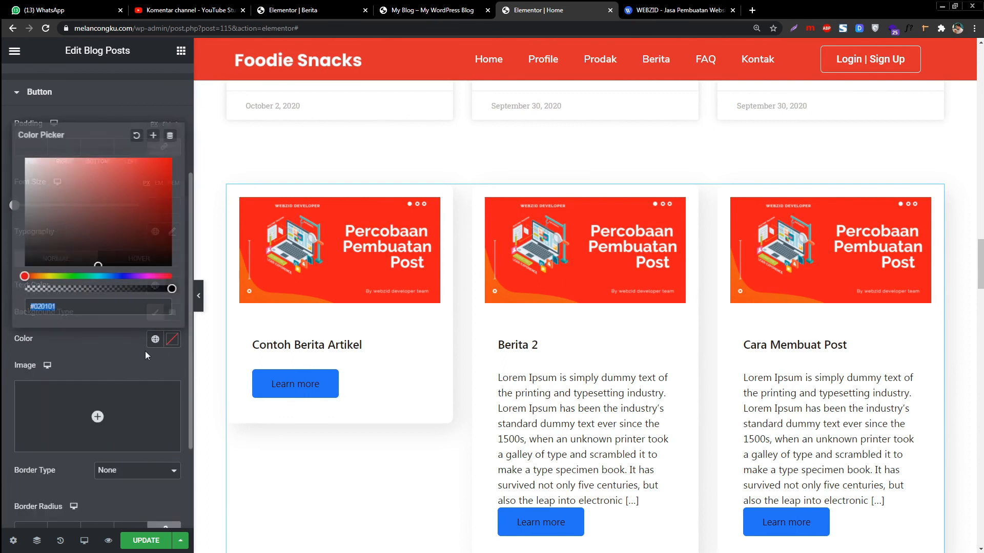
drag(75, 233, 13, 155)
click(122, 102)
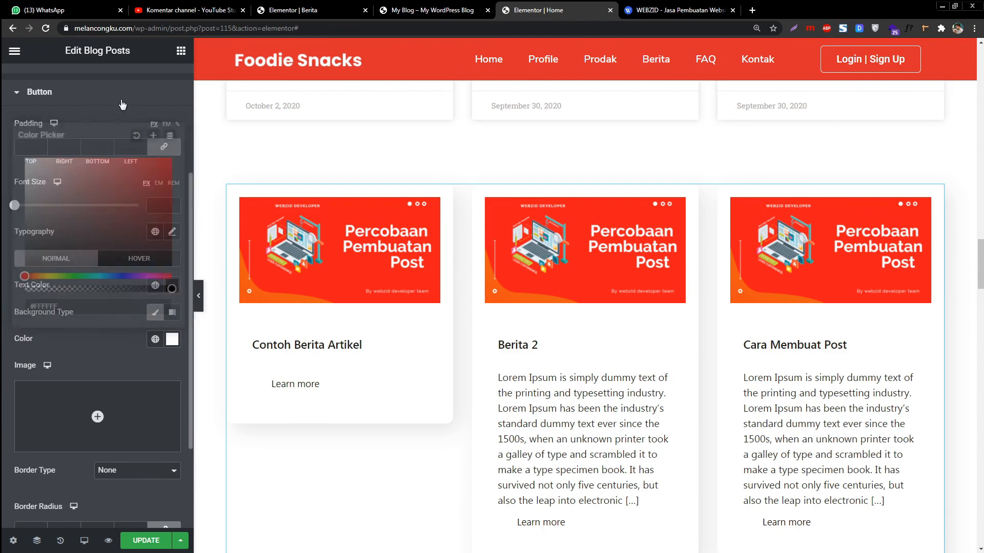
click(128, 279)
- Give the Learn more buttons a solid border of width 1 and a border radius of 18 on all sides
scroll(127, 323, down, 4)
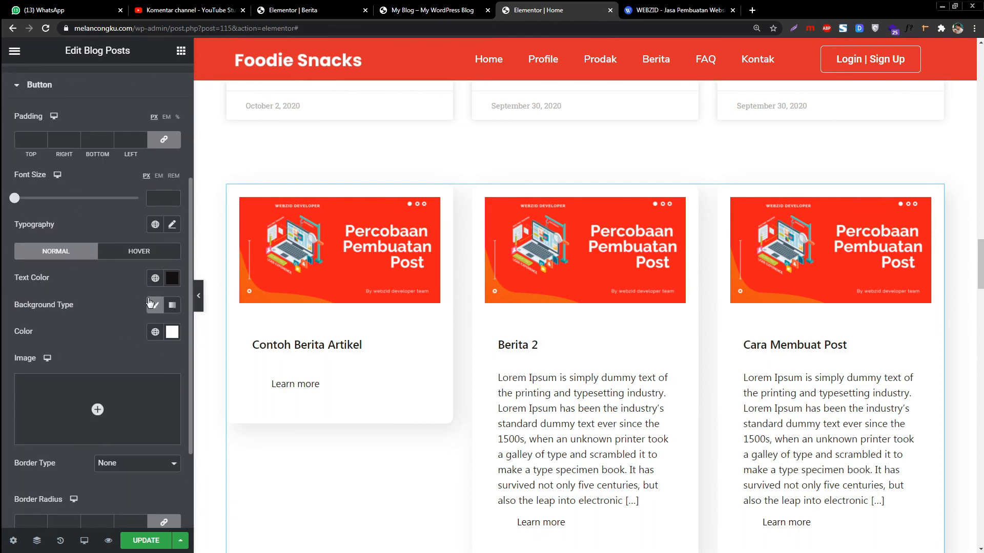
scroll(144, 307, down, 3)
click(145, 342)
click(146, 353)
click(145, 361)
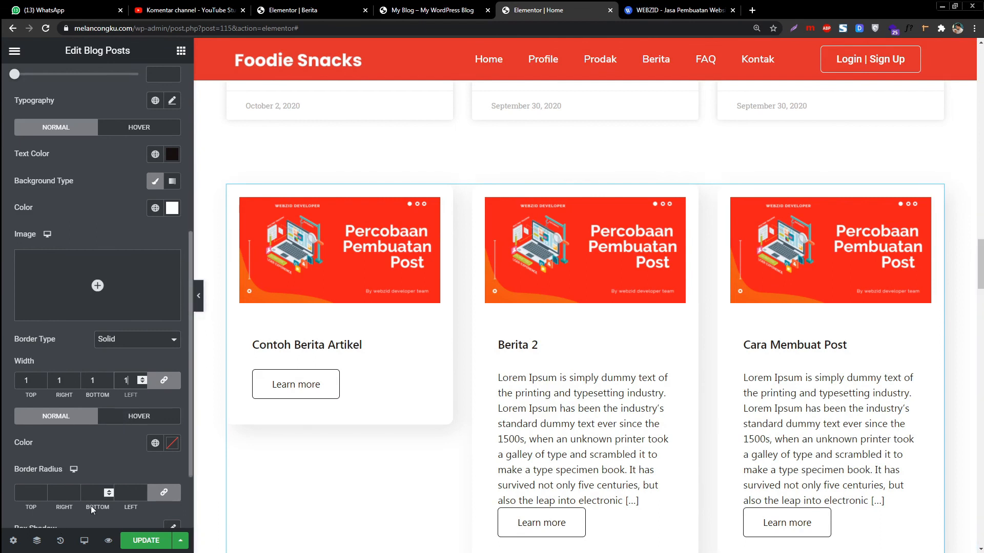
double_click(141, 490)
double_click(142, 491)
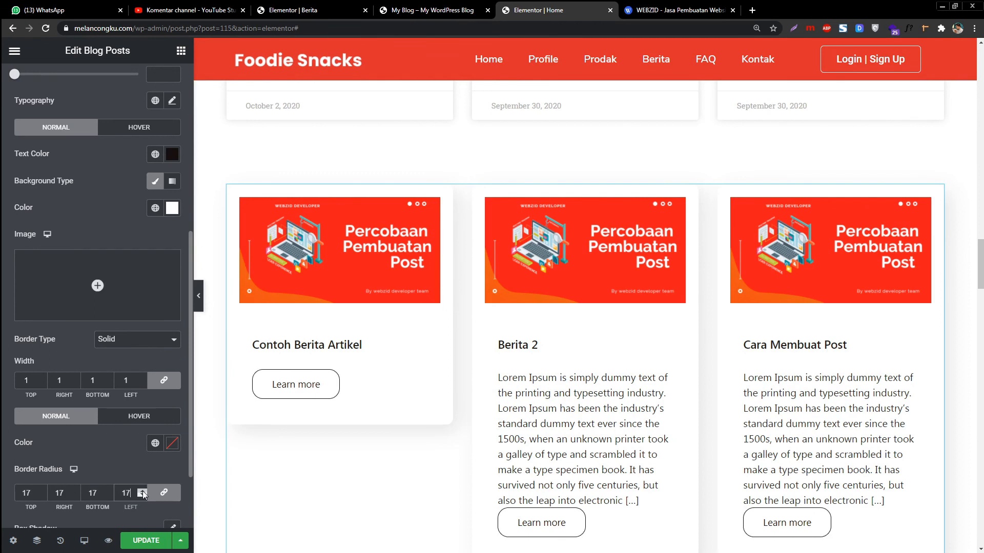
- Hide the editing panel and compare the original post cards with the restyled Blog Posts cards at full width
click(198, 296)
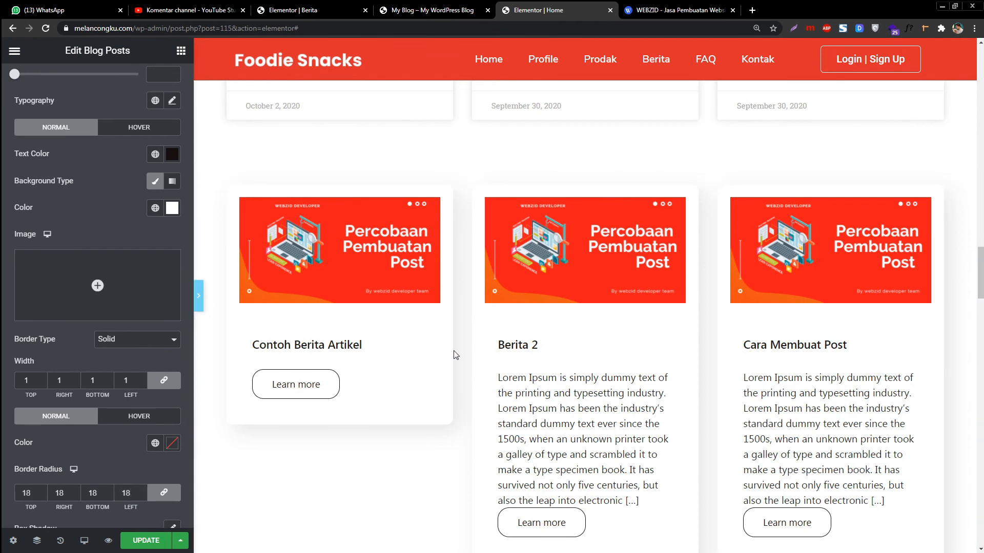
scroll(463, 328, up, 5)
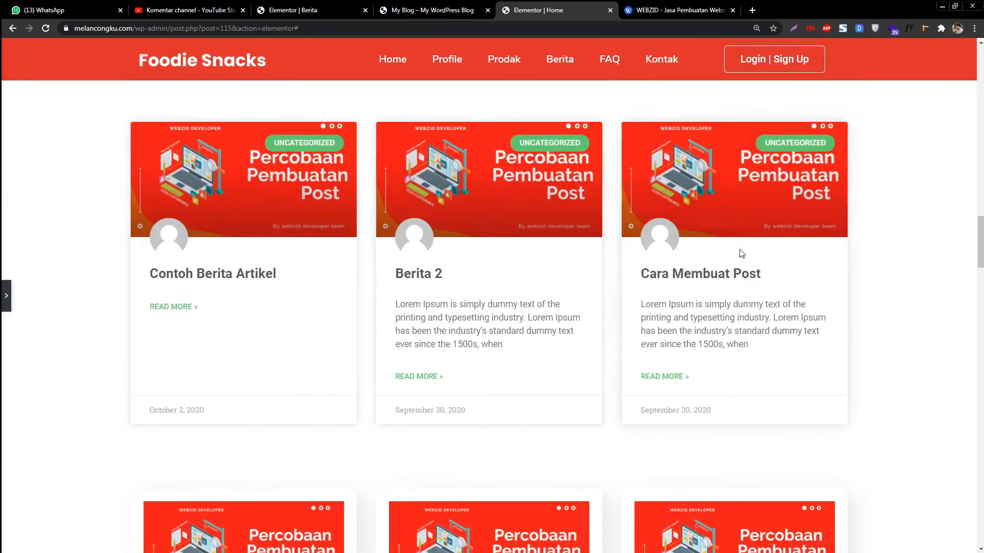
scroll(509, 317, down, 4)
scroll(621, 320, down, 3)
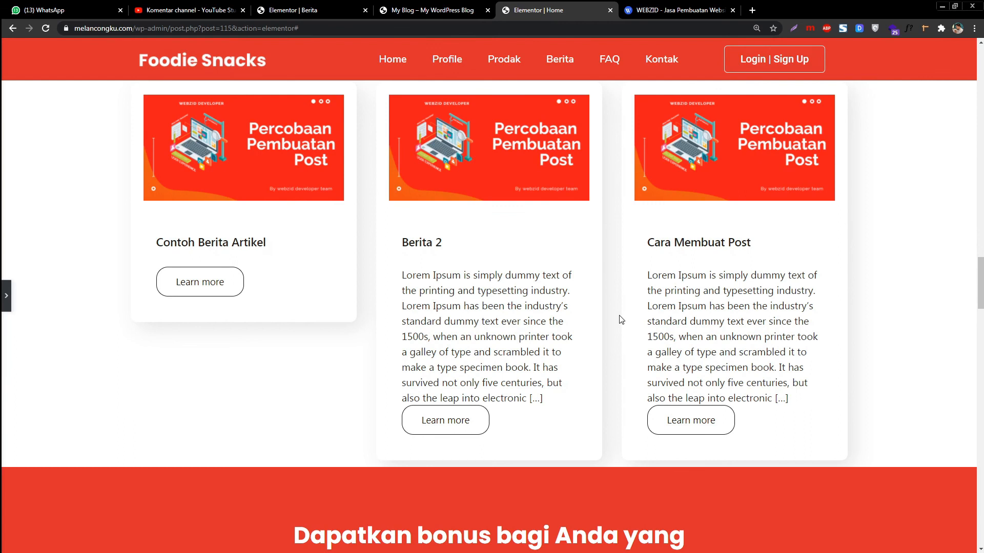
scroll(621, 320, up, 1)
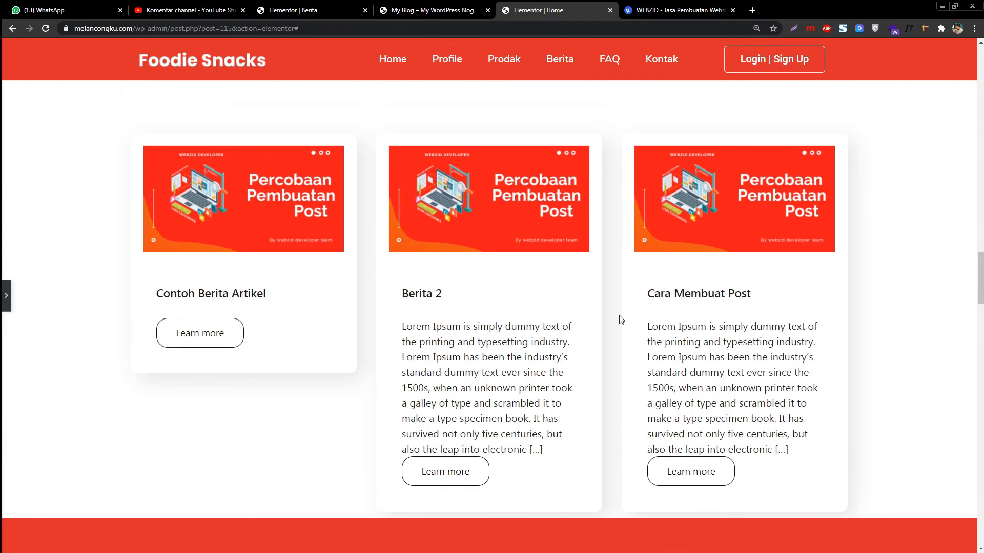